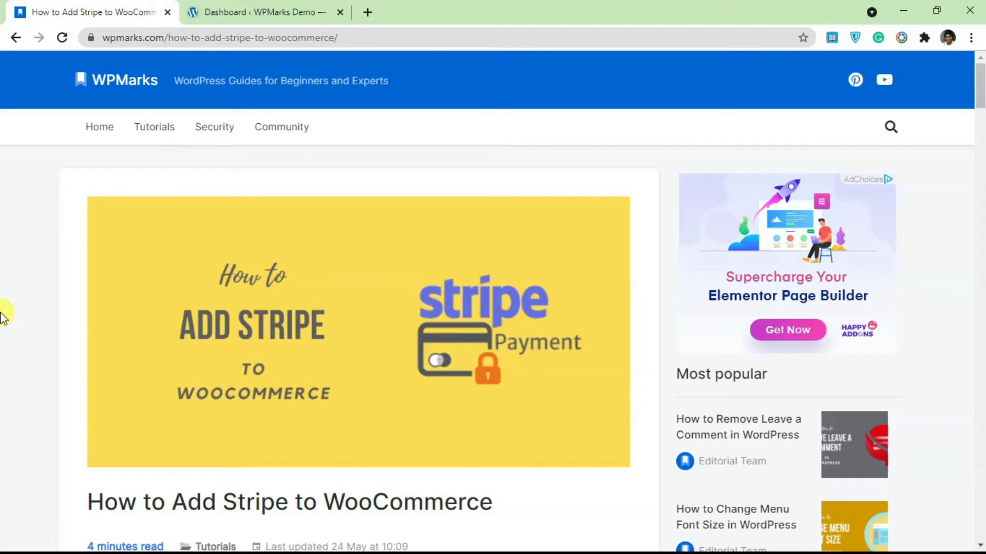
Step: Scroll the tutorial down to the 'Install the Stripe Gateway Plugin' section
scroll(176, 308, "down", 1)
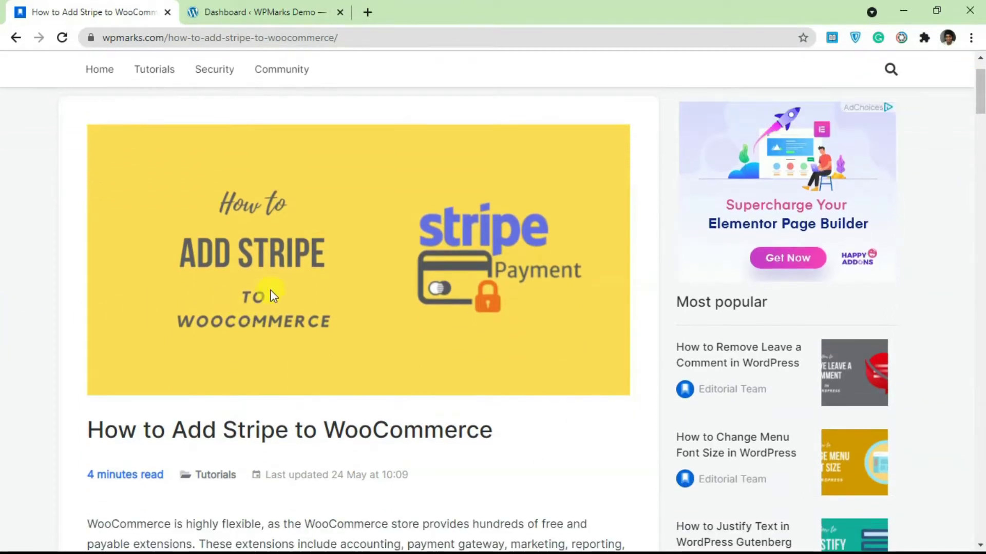
scroll(430, 312, "down", 1)
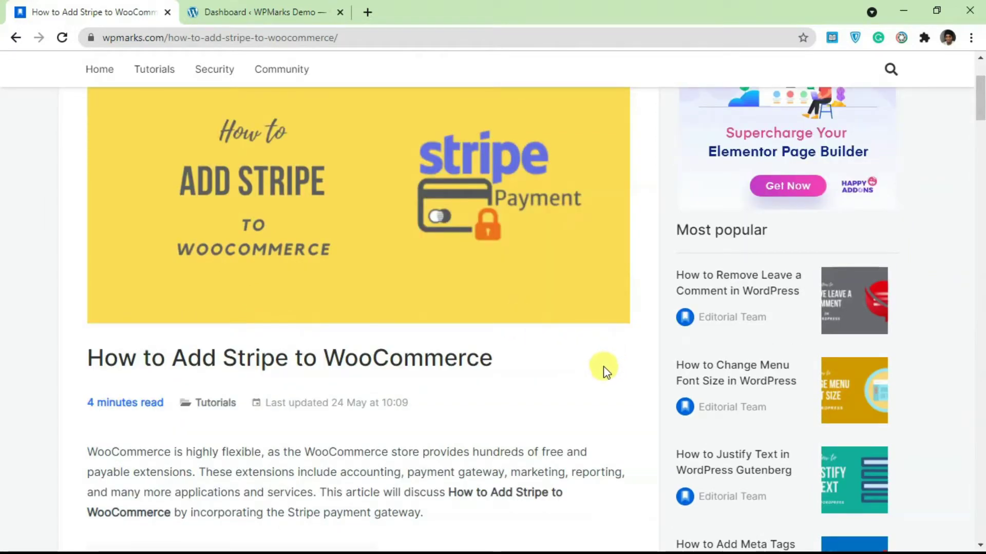
scroll(602, 366, "up", 2)
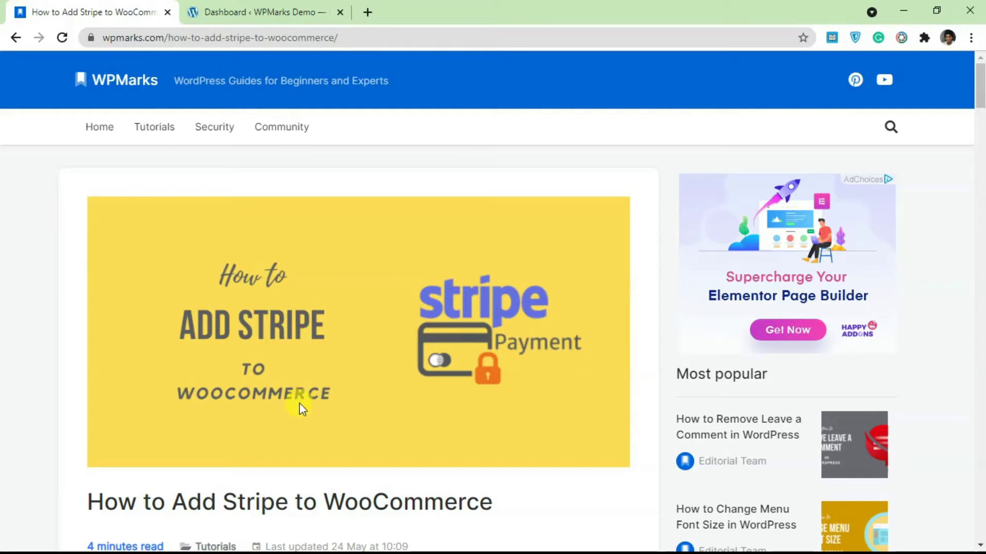
scroll(374, 326, "down", 12)
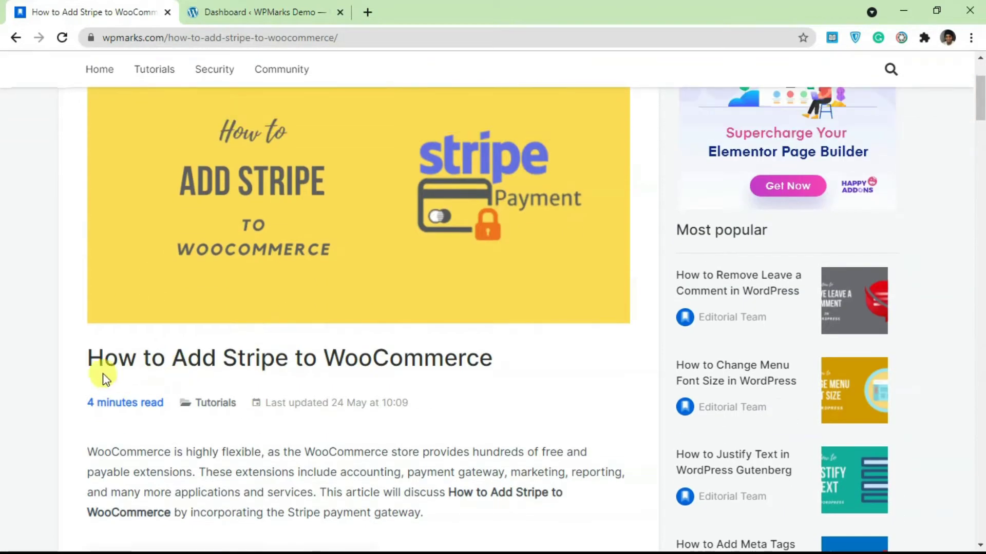
scroll(40, 394, "down", 3)
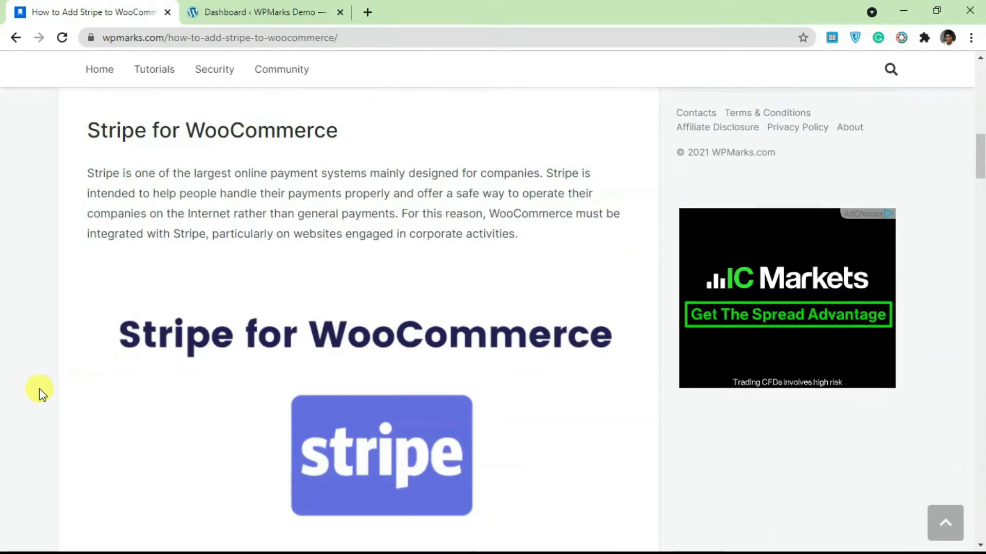
scroll(41, 395, "down", 8)
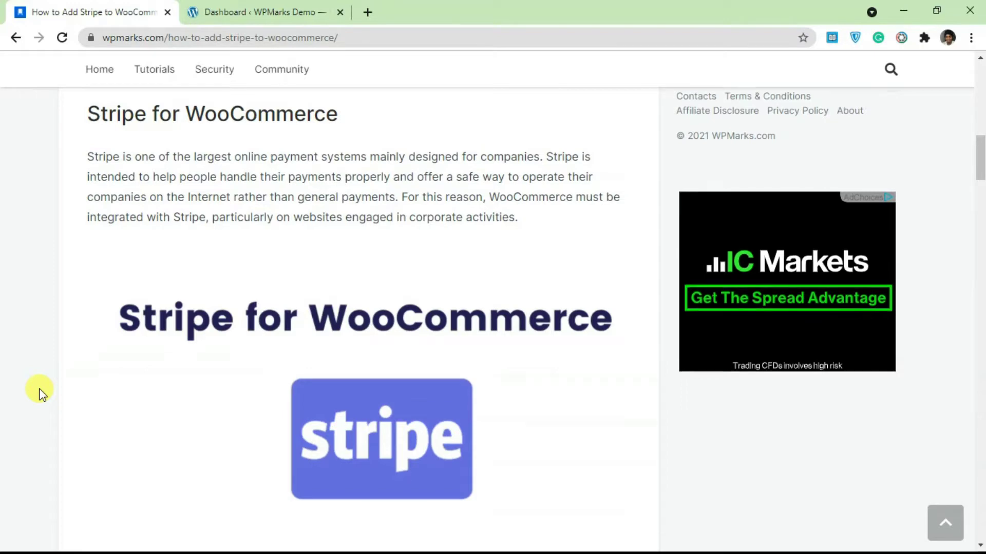
scroll(40, 394, "down", 7)
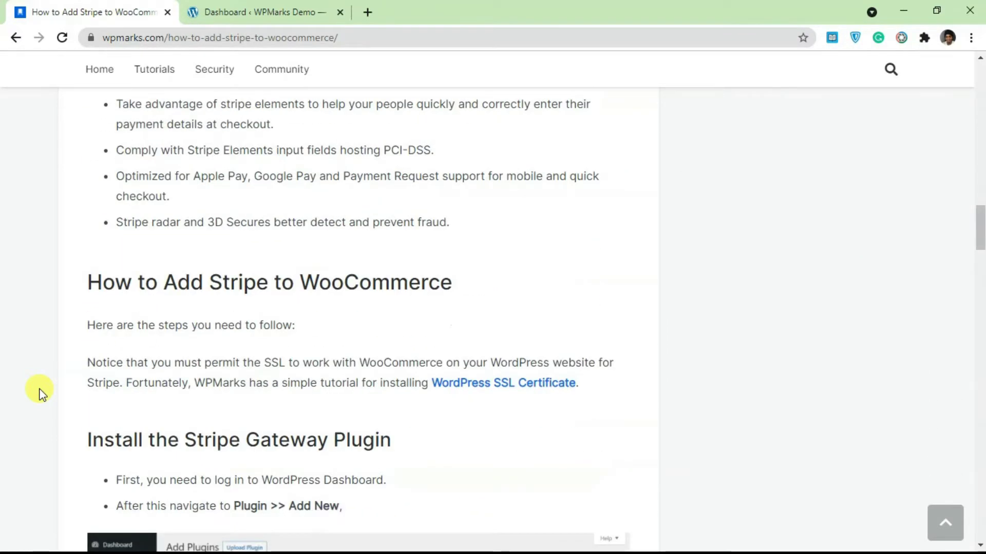
scroll(176, 287, "up", 2)
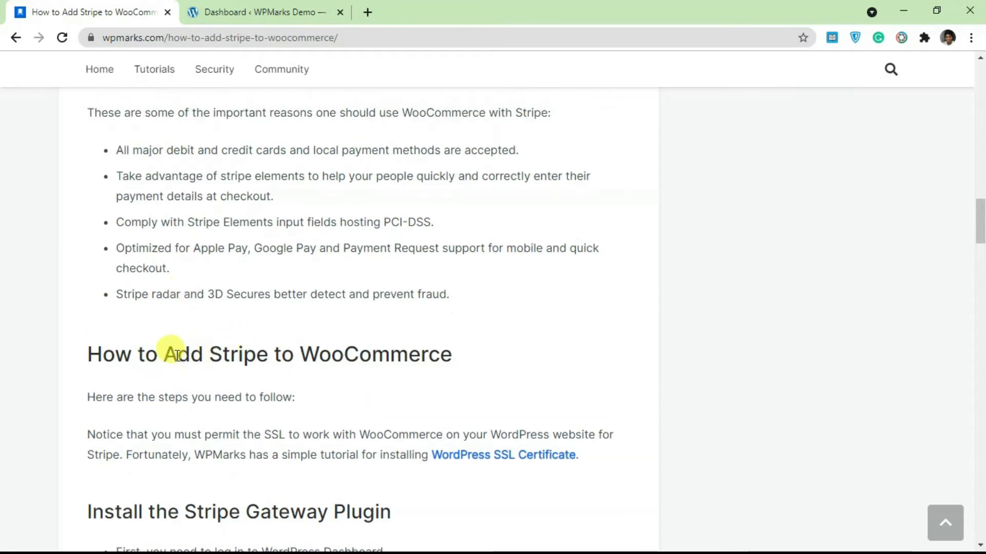
left_click_drag(299, 355, 451, 354)
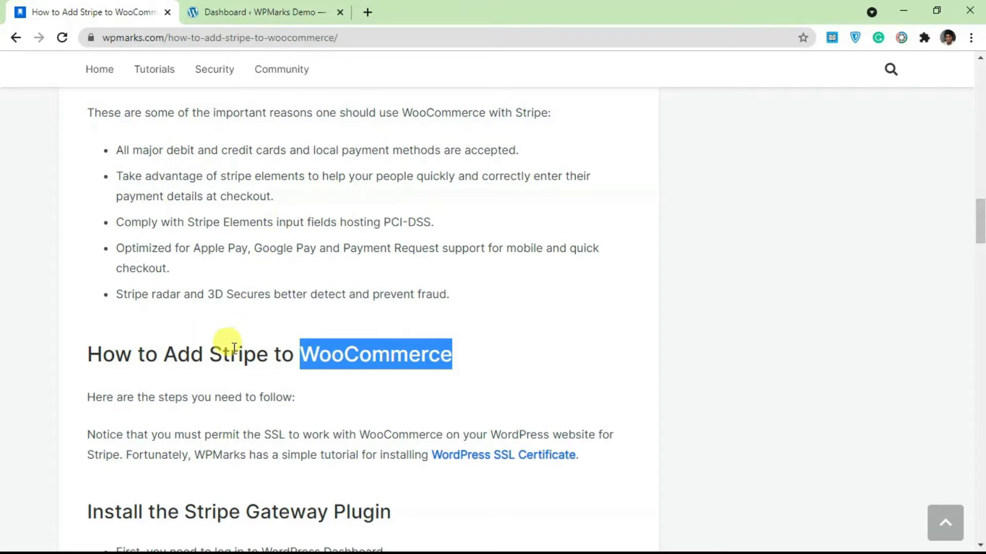
Step: Copy the plugin name 'WooCommerce Stripe Payment Gateway' from the install steps
scroll(231, 347, "down", 5)
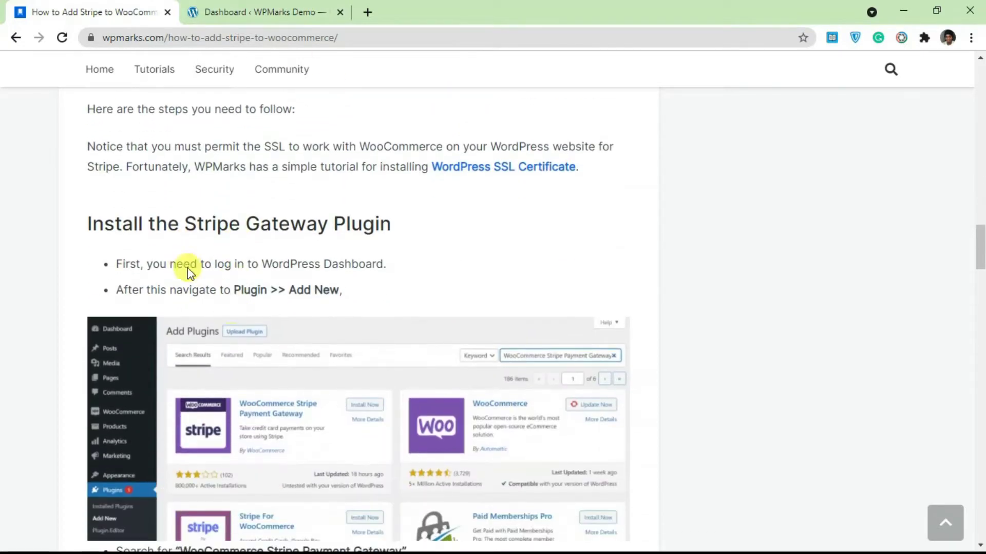
scroll(339, 254, "down", 4)
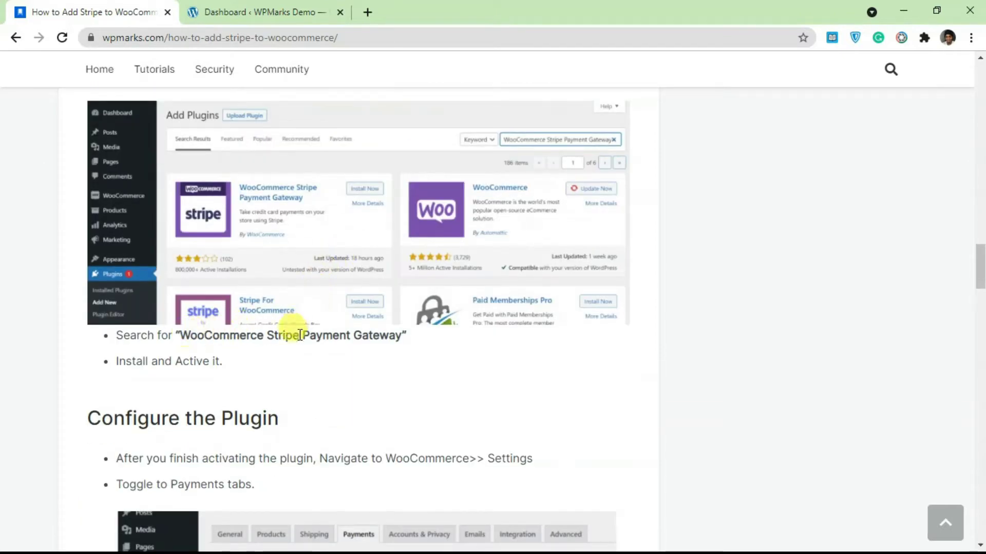
left_click_drag(403, 336, 178, 334)
right_click(191, 335)
left_click(227, 346)
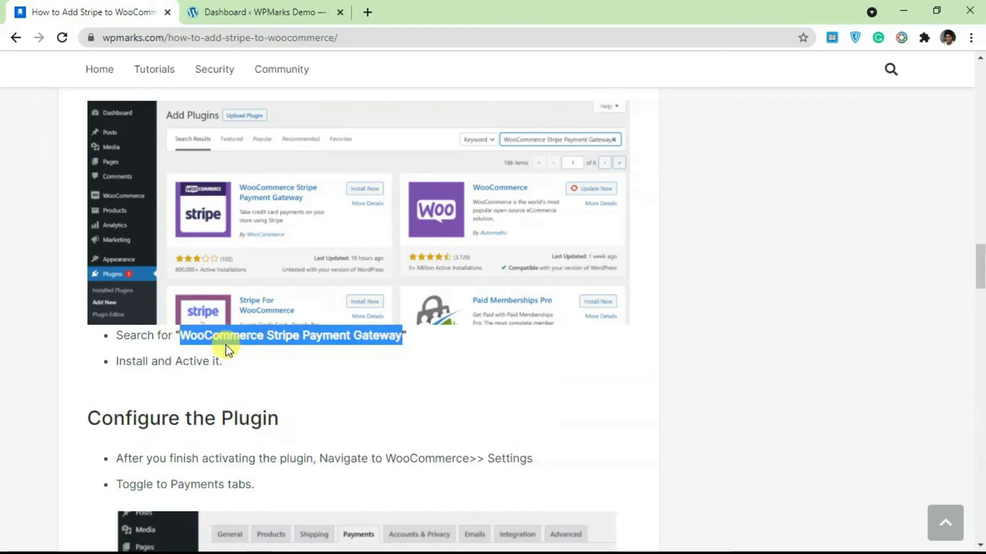
Step: Search Plugins > Add New for 'WooCommerce Stripe Payment Gateway'
left_click(241, 11)
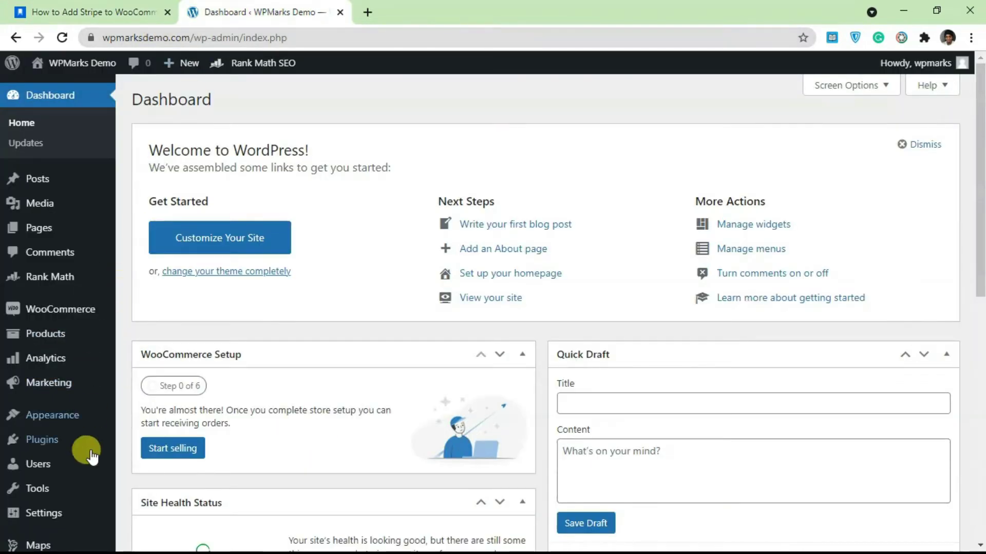
mouse_move(44, 440)
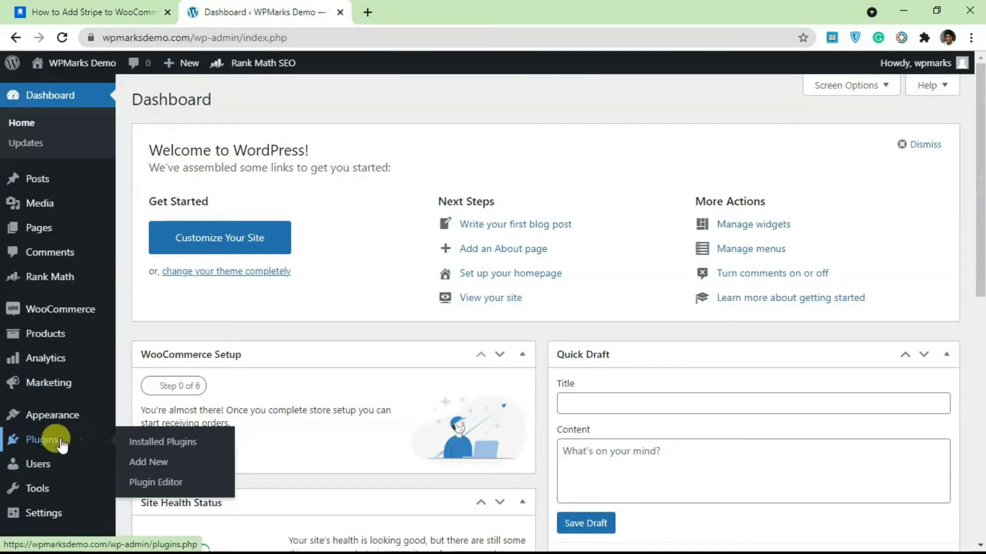
left_click(143, 464)
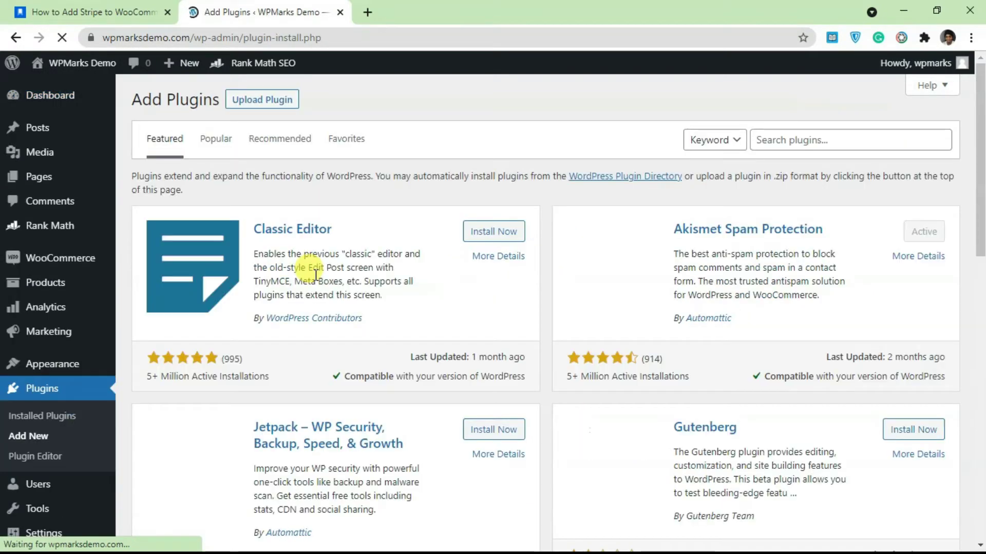
left_click(773, 138)
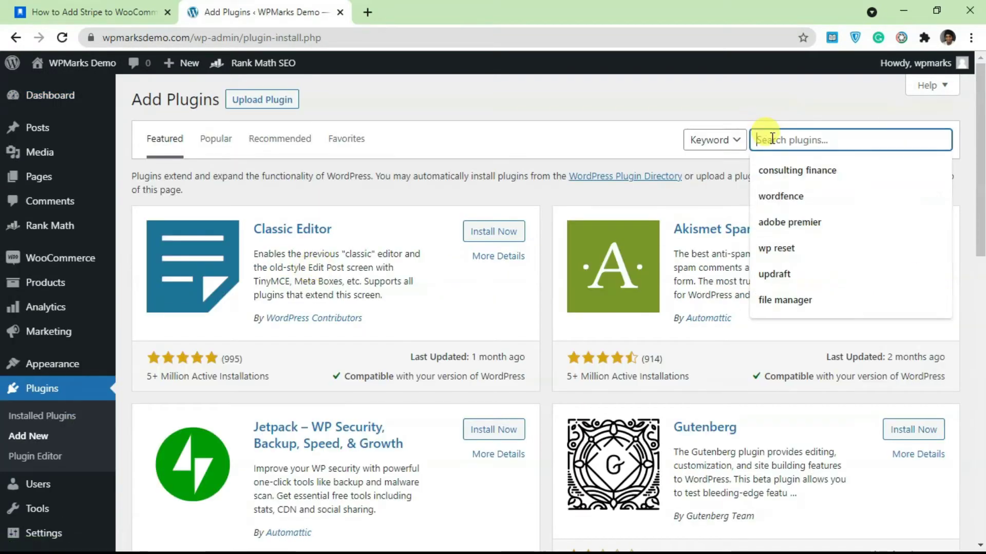
key("ctrl+v")
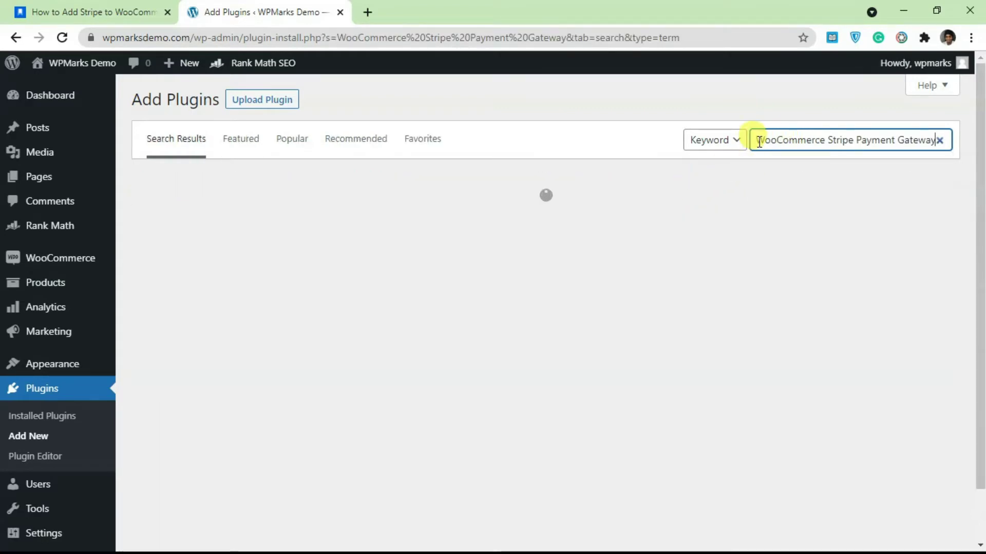
left_click_drag(753, 139, 931, 137)
left_click(564, 174)
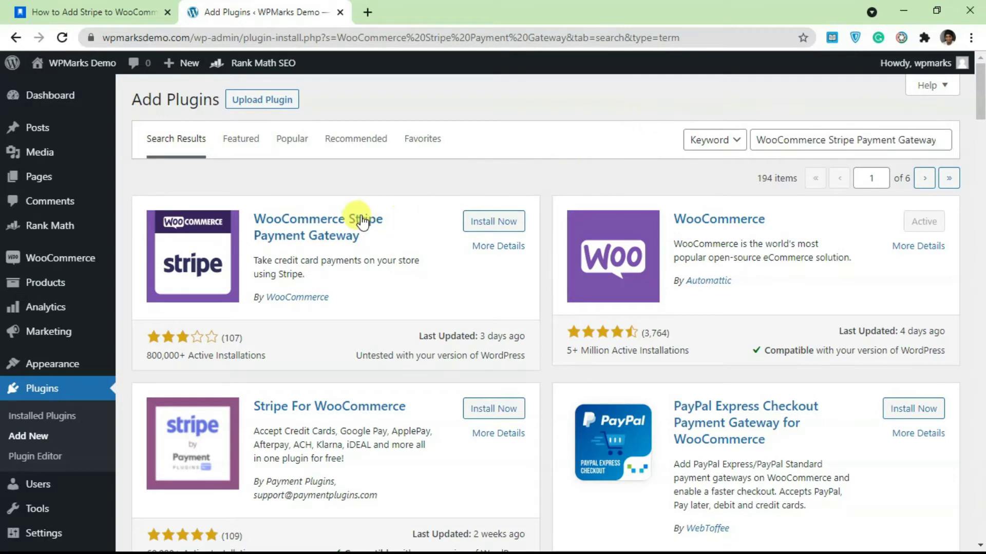
Step: Install and activate the WooCommerce Stripe Payment Gateway plugin
left_click(475, 222)
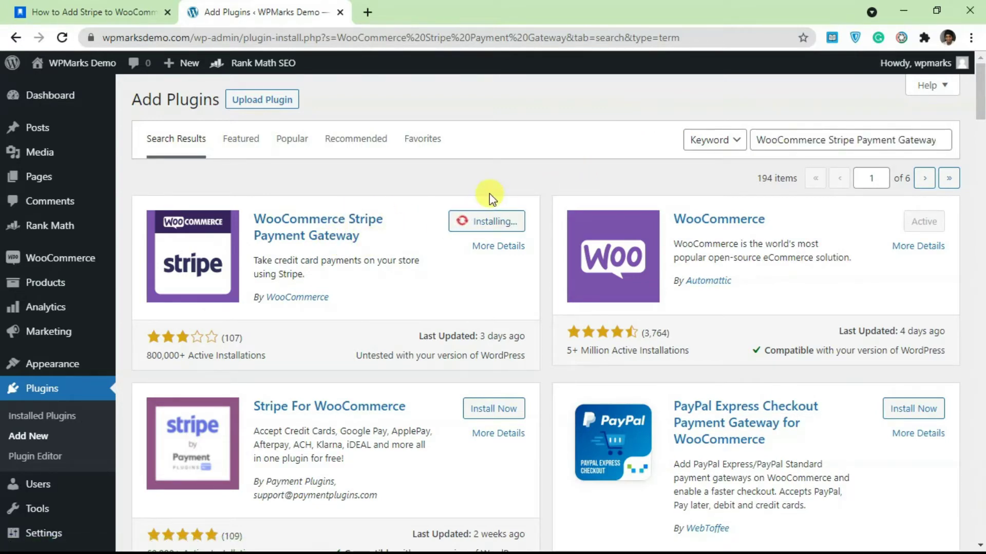
scroll(435, 236, "down", 2)
scroll(437, 238, "up", 2)
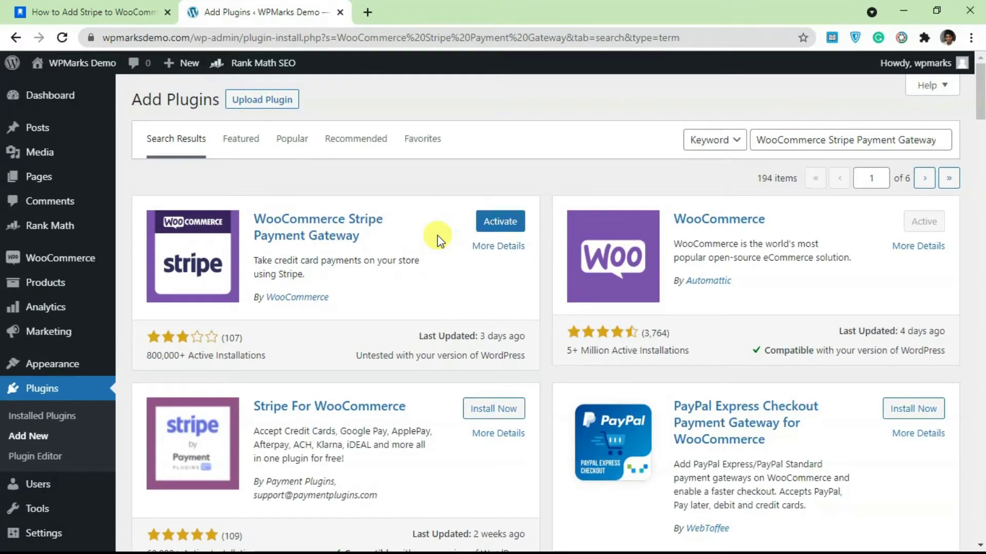
left_click(492, 226)
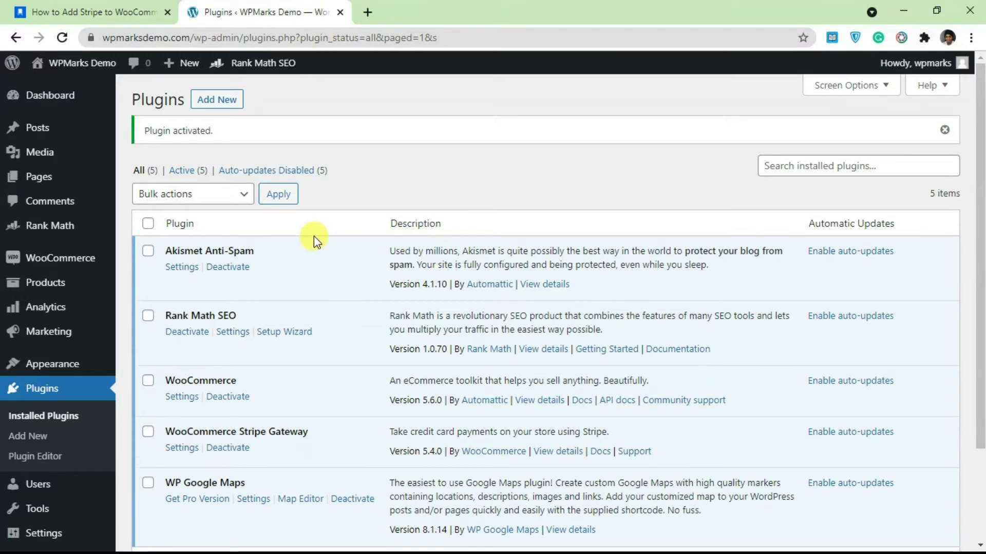
mouse_move(61, 256)
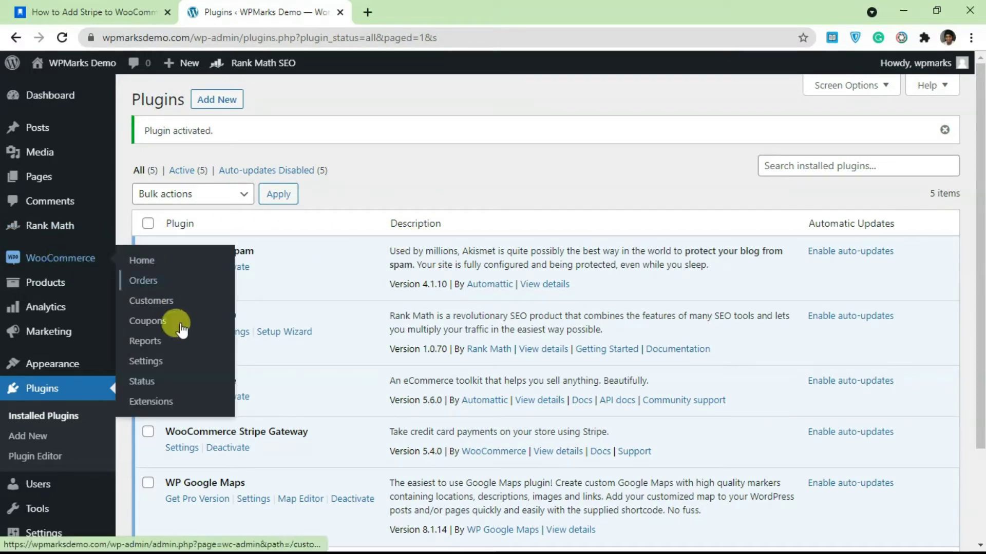
left_click(153, 362)
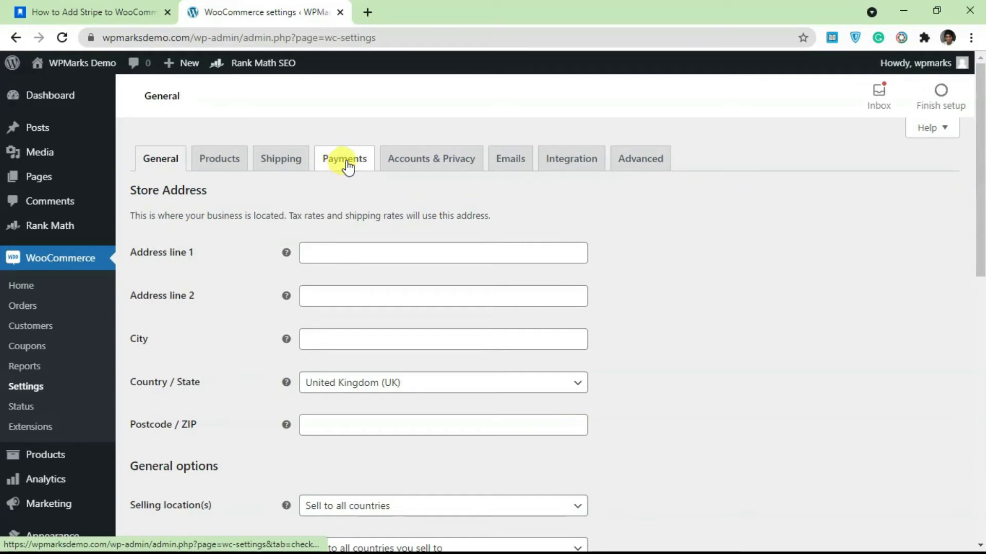
left_click(346, 166)
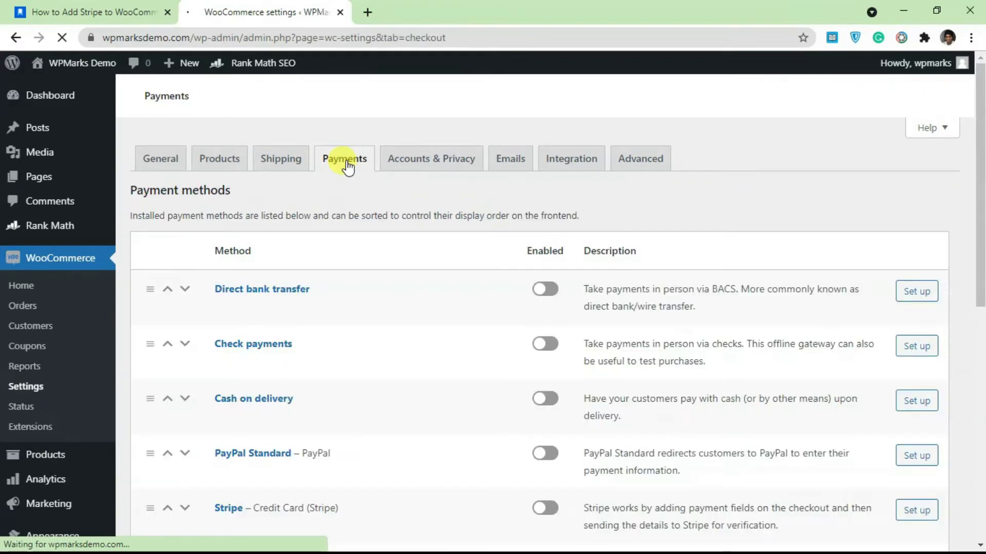
scroll(288, 416, "down", 3)
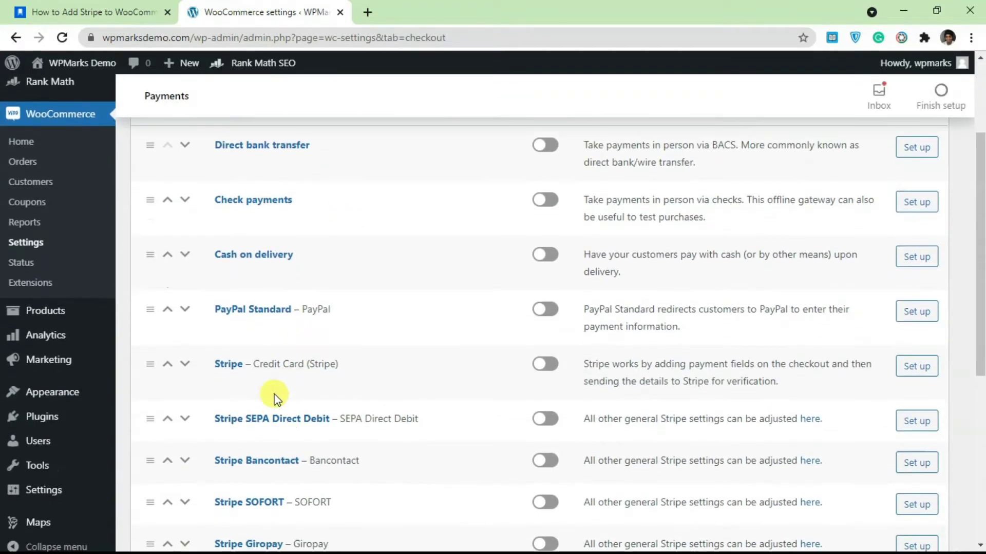
scroll(264, 362, "down", 2)
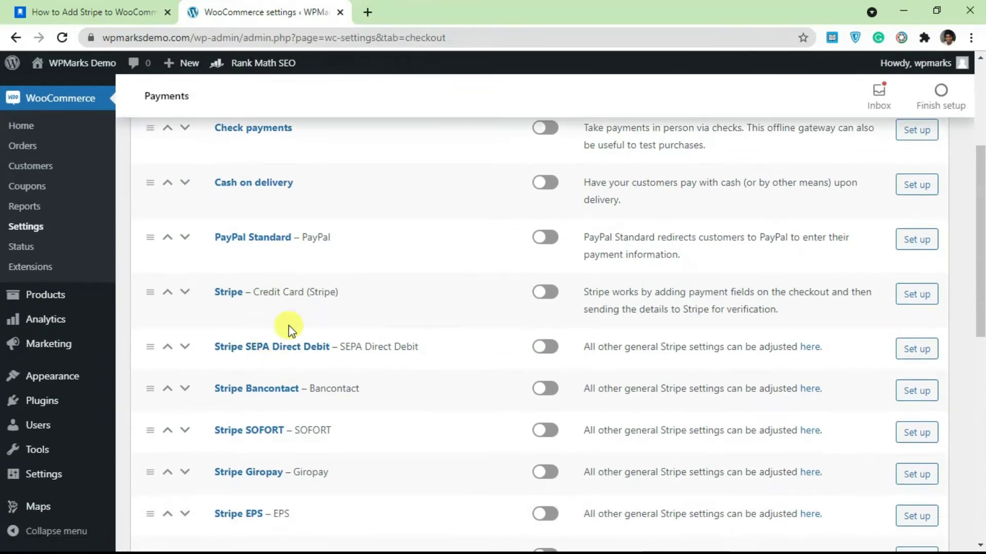
scroll(311, 297, "down", 4)
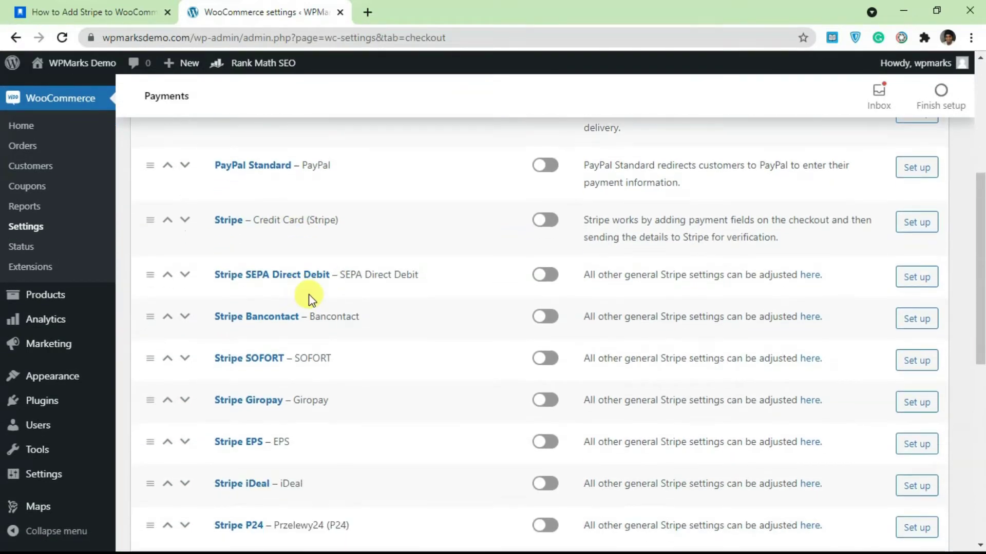
scroll(311, 301, "up", 2)
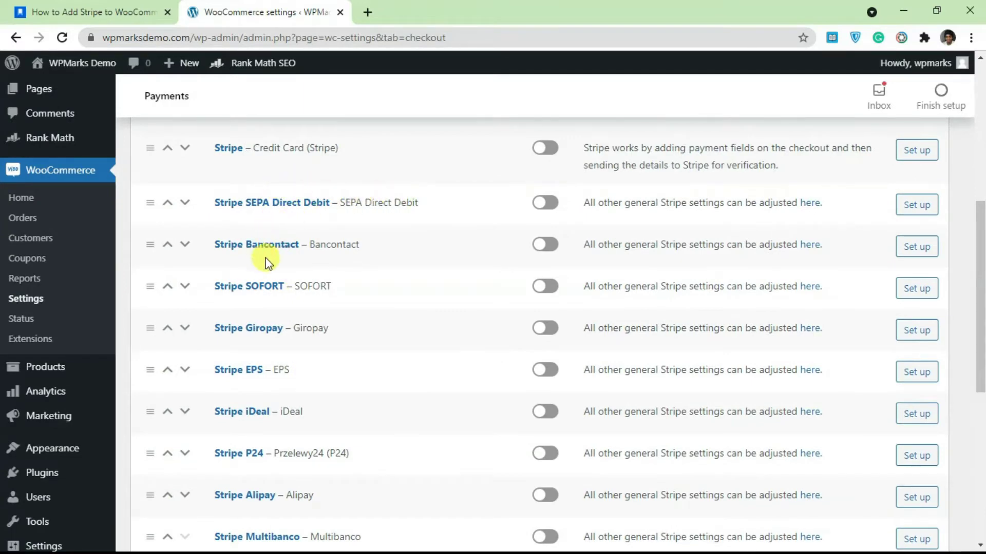
scroll(277, 282, "down", 2)
scroll(286, 321, "up", 4)
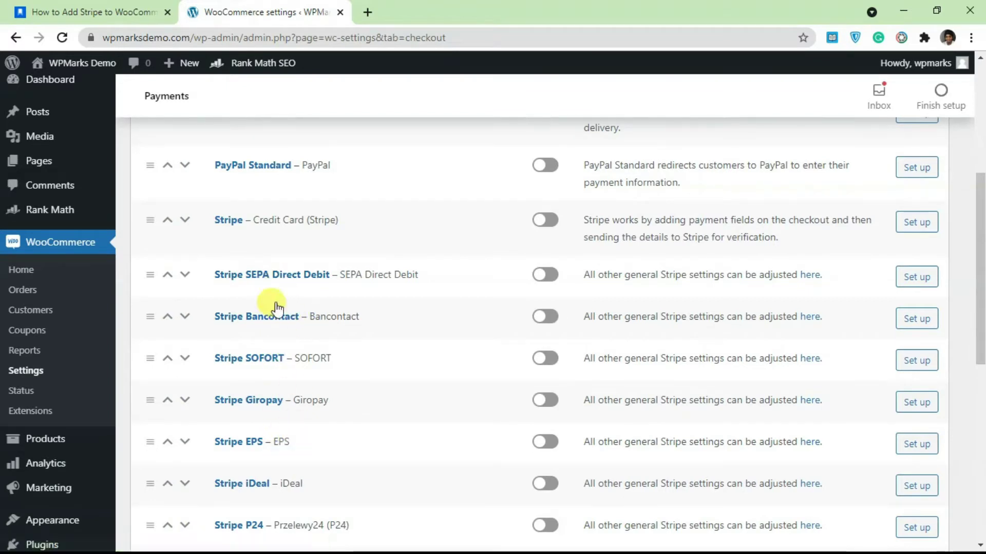
scroll(287, 314, "up", 2)
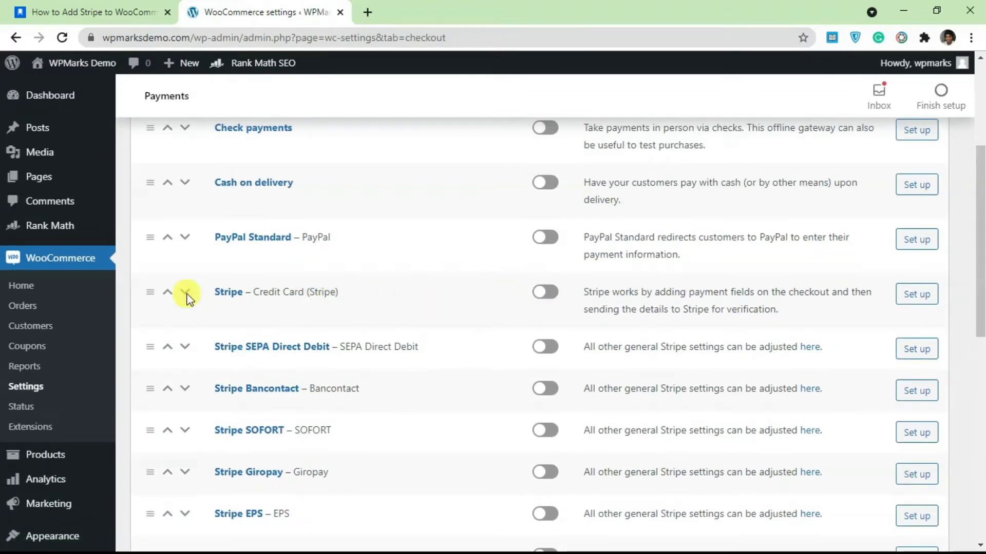
Step: In the Stripe gateway settings, tick Enable Stripe, untick Enable Test Mode, and select Live Publishable Key
left_click(905, 297)
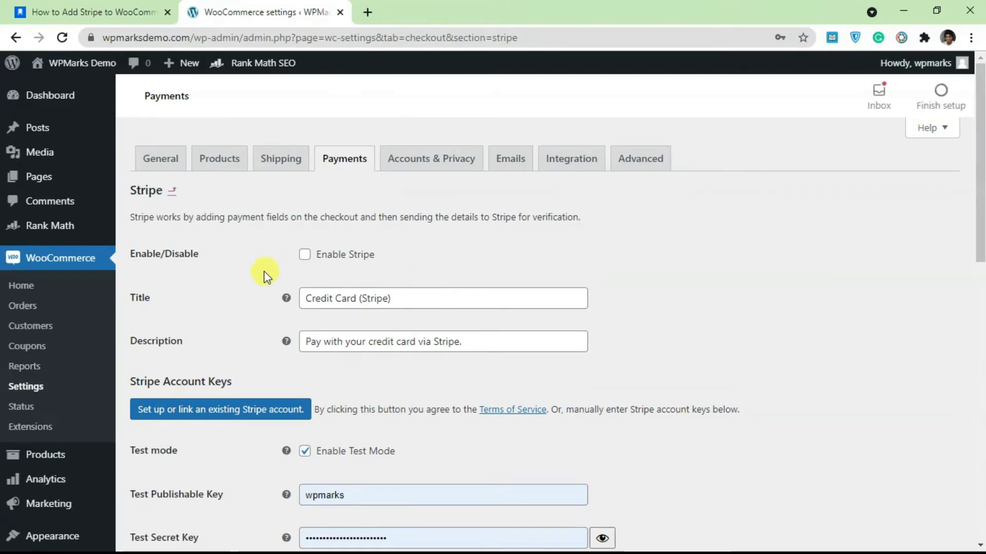
left_click(305, 257)
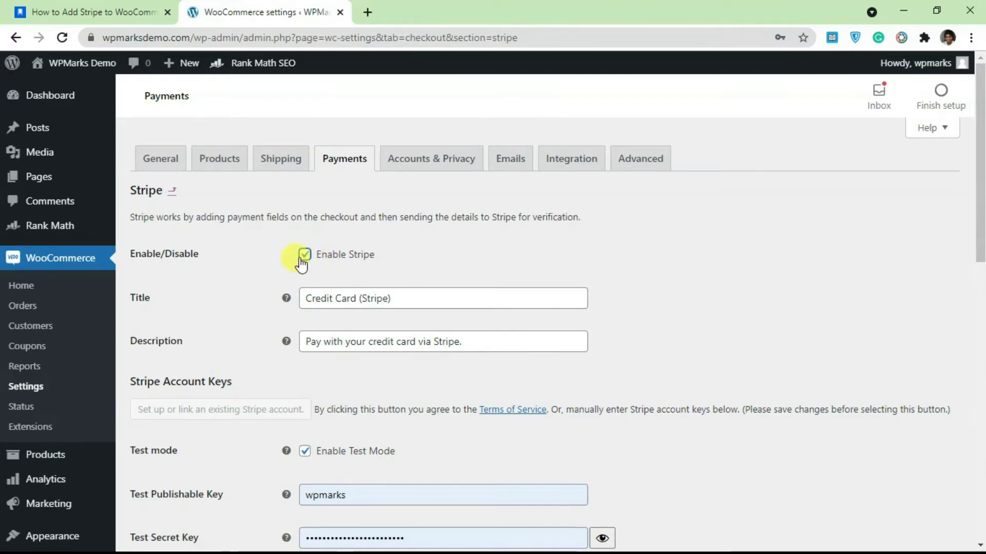
scroll(301, 265, "down", 1)
scroll(301, 263, "down", 3)
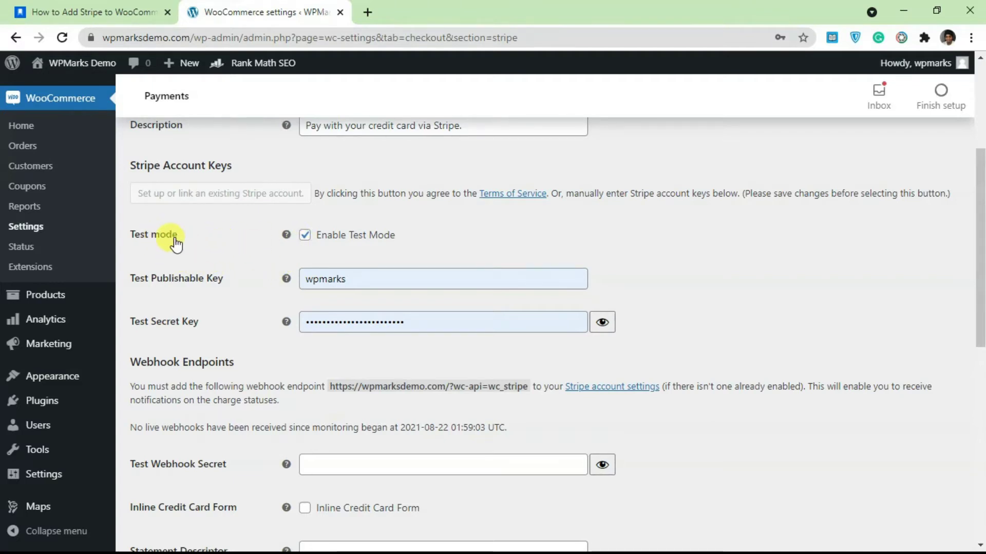
left_click(304, 237)
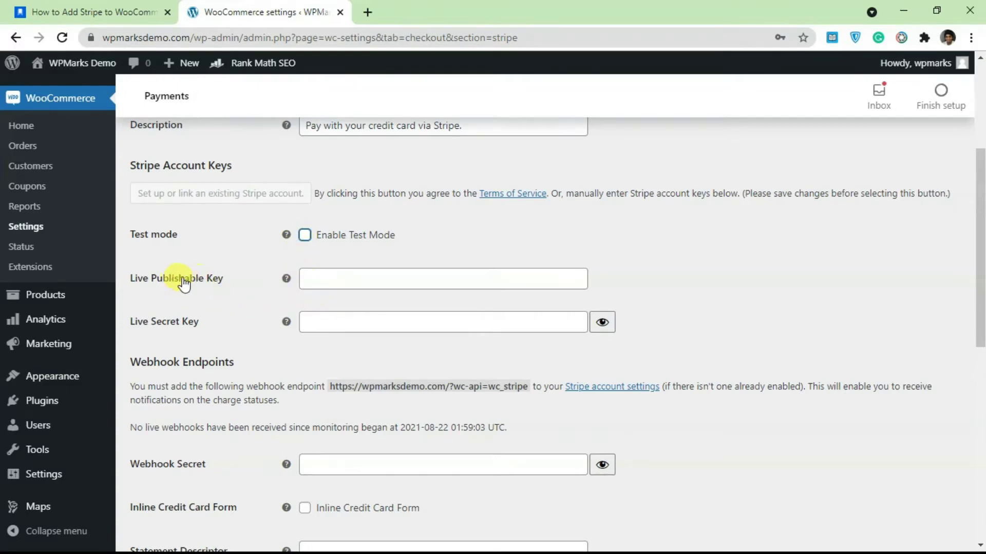
mouse_move(286, 280)
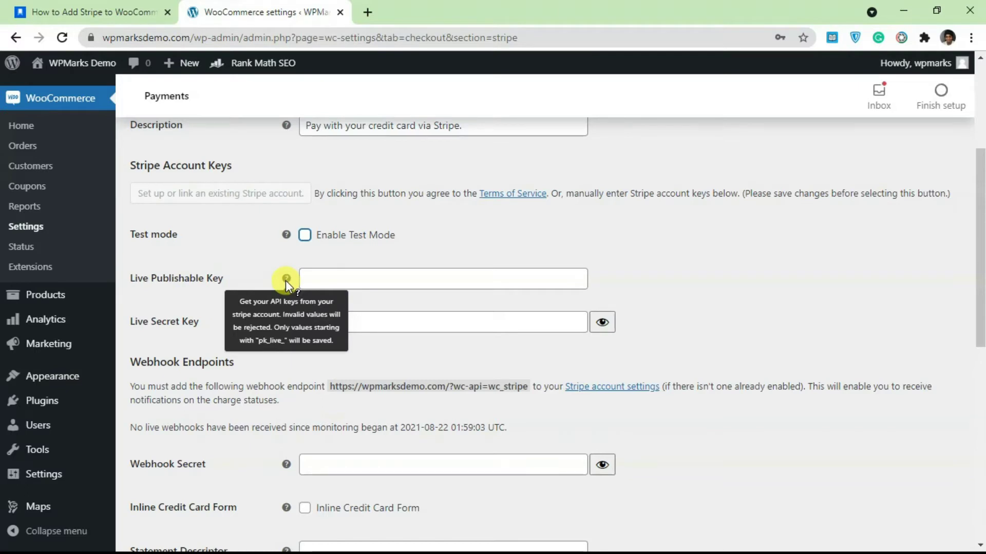
left_click(278, 279)
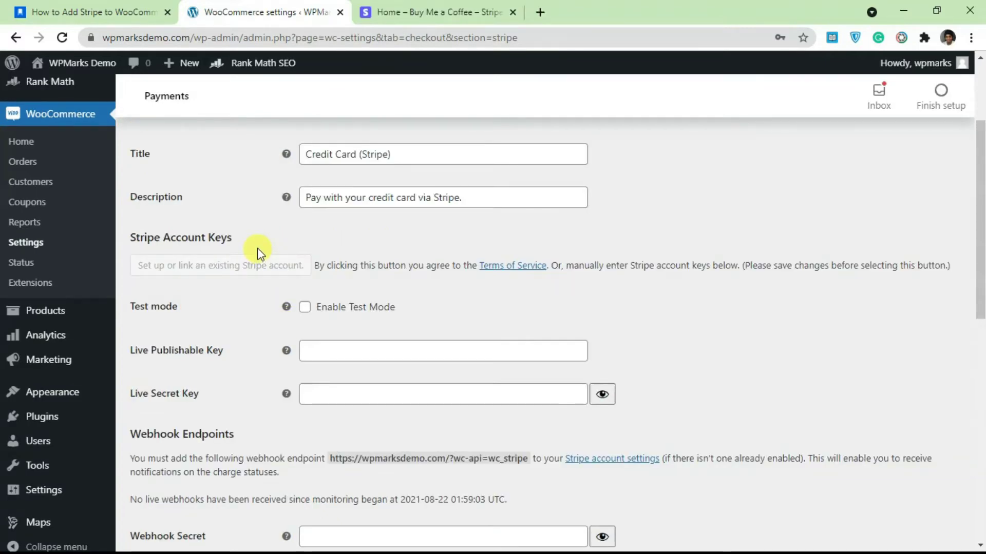
Step: Copy the publishable key from Stripe's Developers > API keys page
left_click(419, 11)
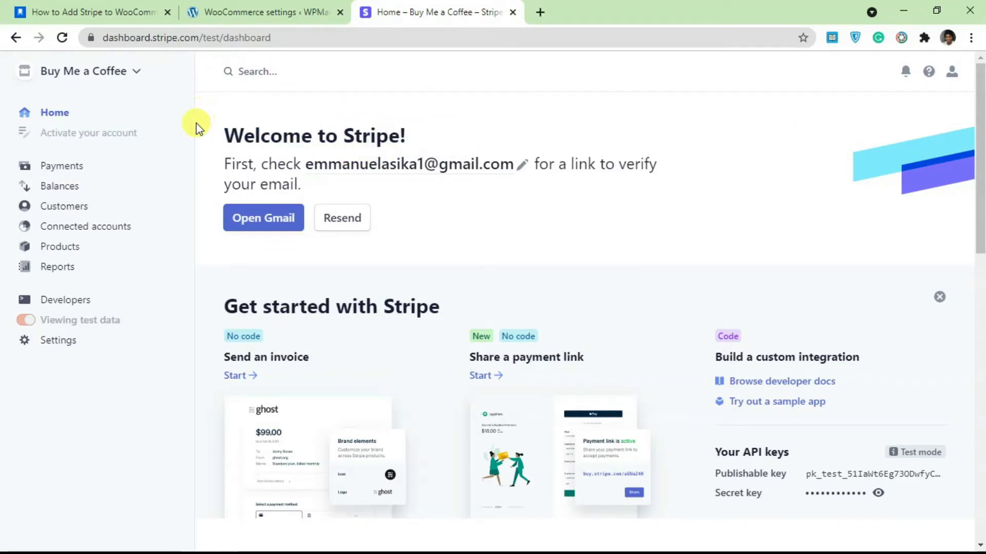
left_click(77, 302)
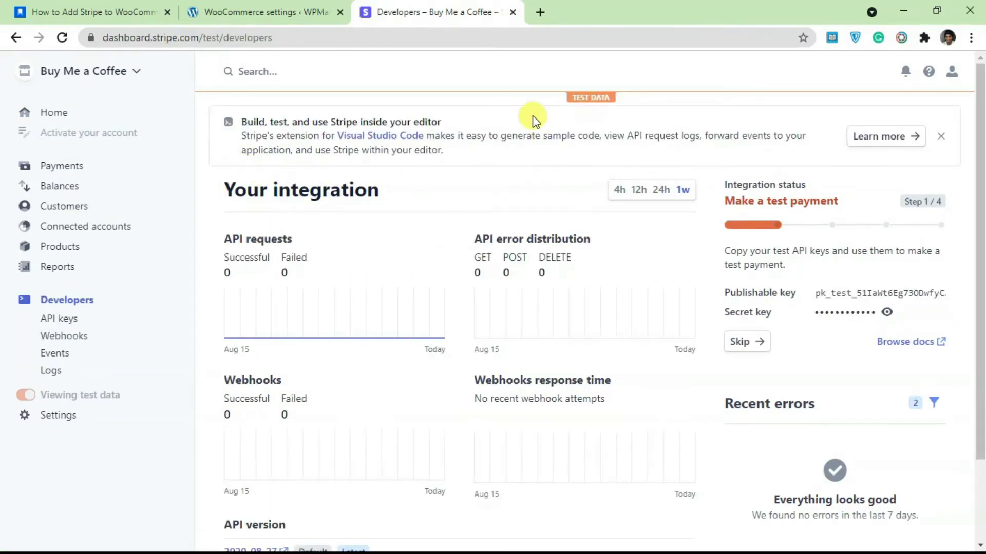
left_click(58, 321)
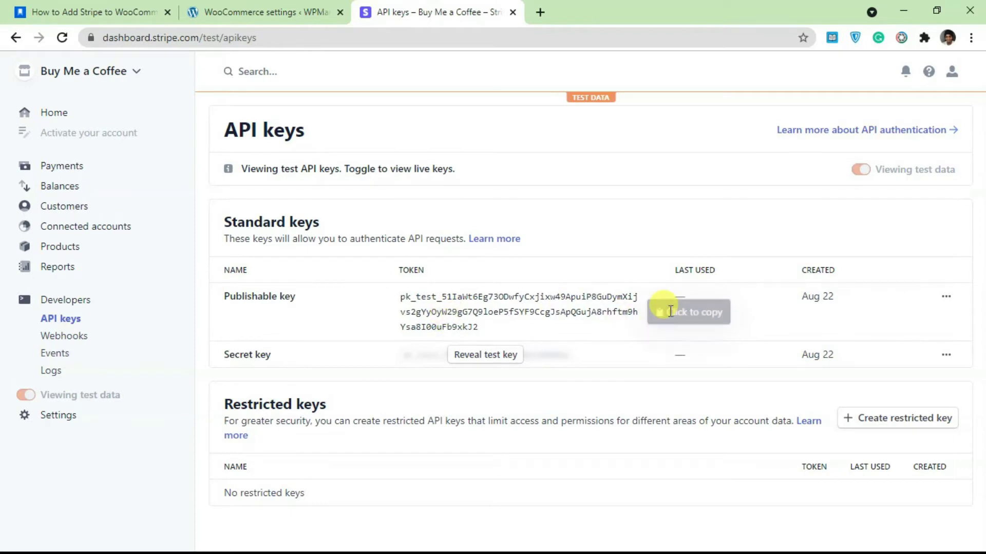
left_click(605, 317)
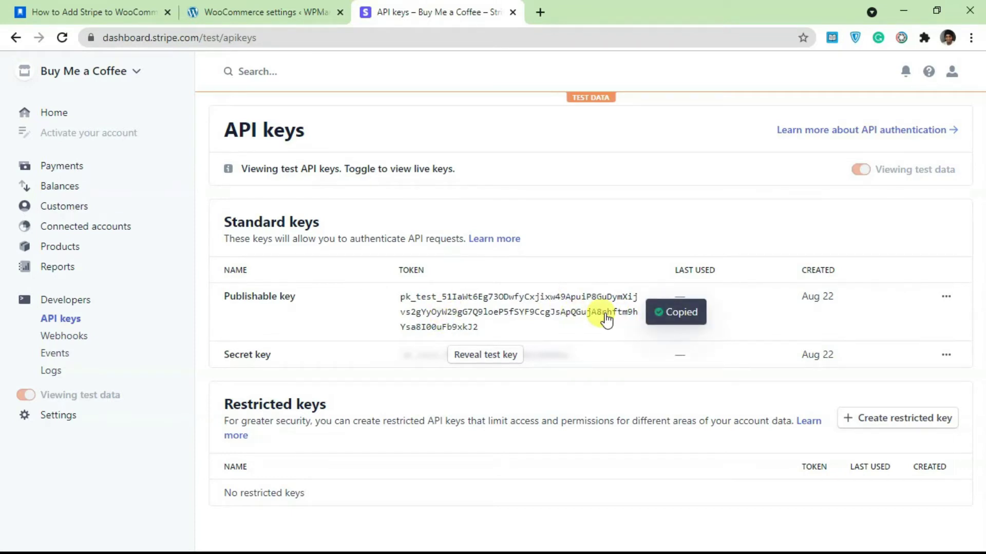
Step: Paste the Stripe publishable key into the Live Publishable Key field
left_click(298, 10)
left_click(327, 352)
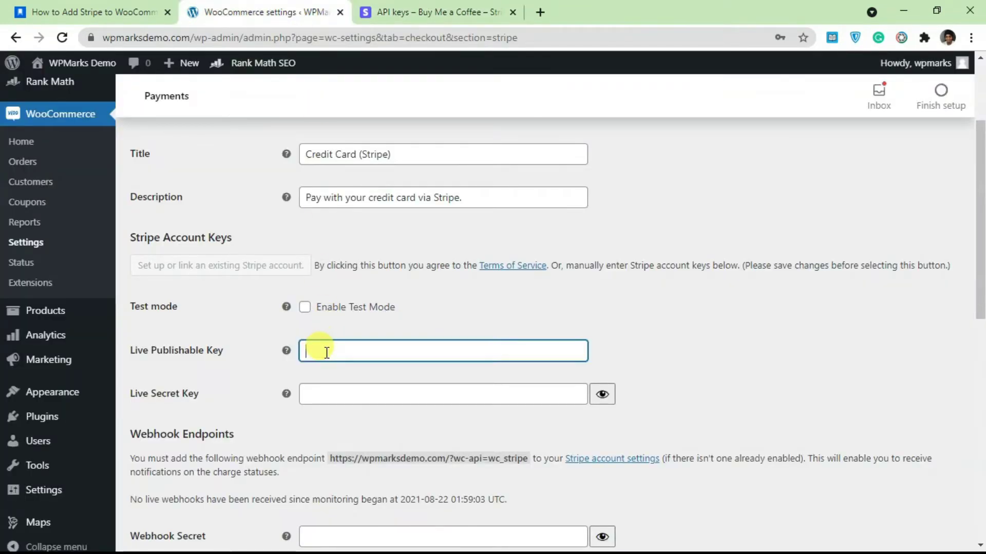
right_click(326, 352)
left_click(379, 158)
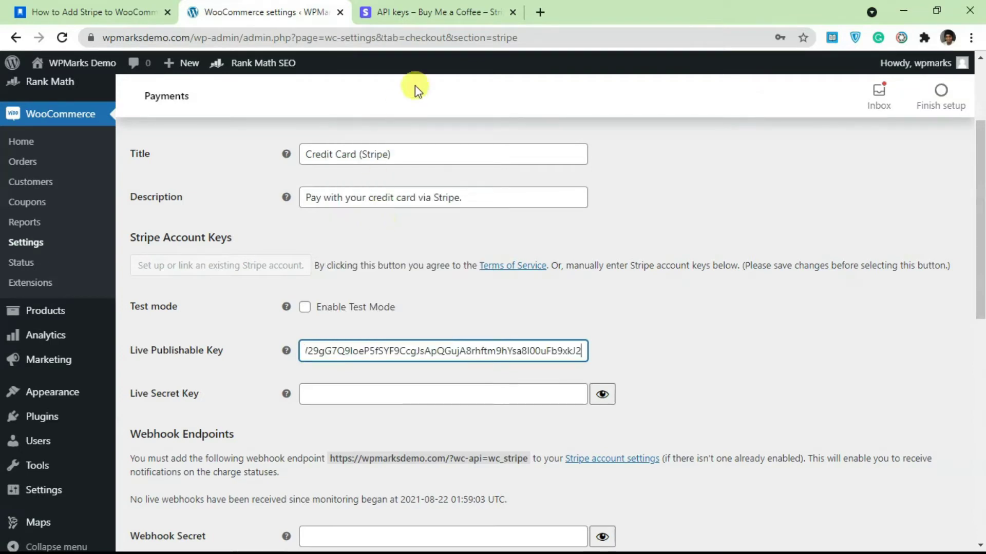
Step: Reveal and copy Stripe's secret key, then paste it into Live Secret Key
left_click(446, 7)
left_click(475, 356)
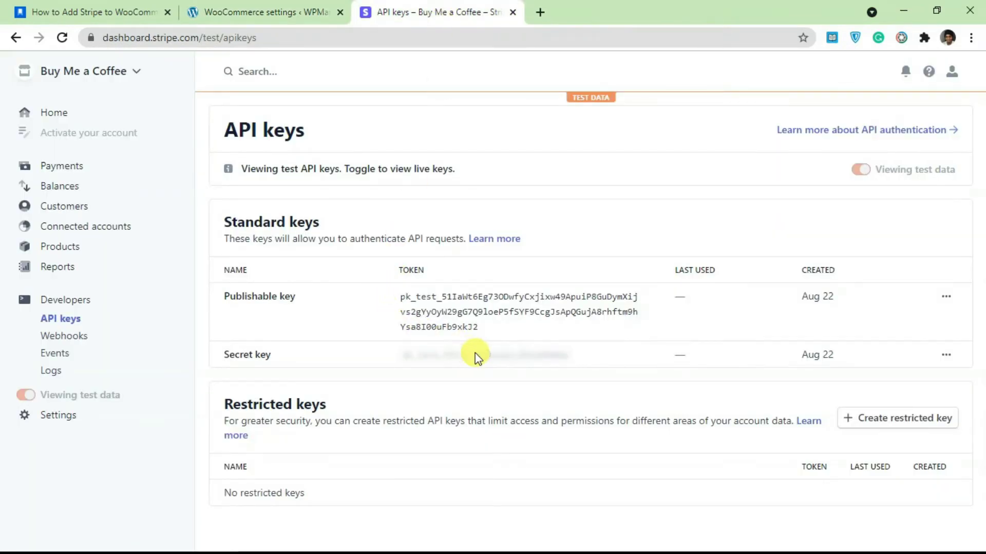
left_click(439, 379)
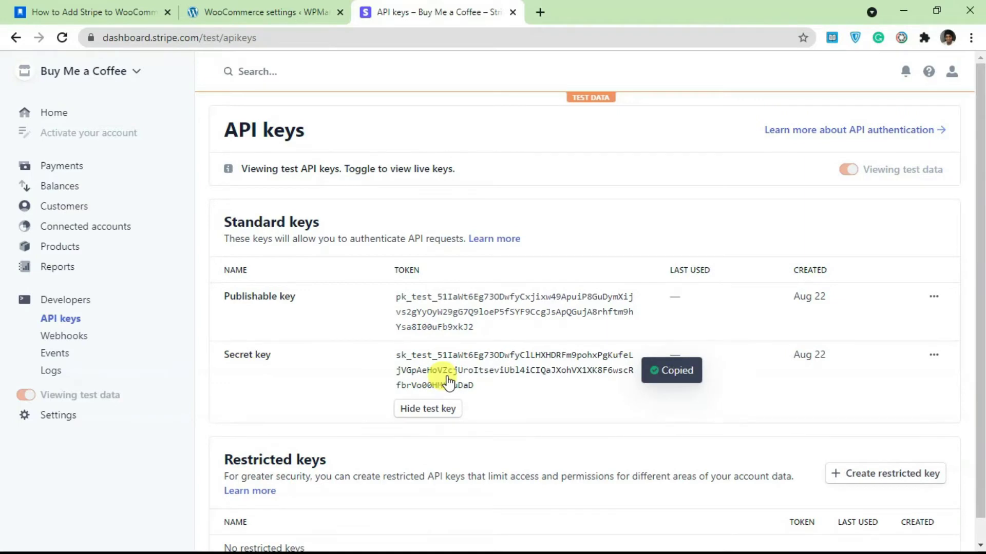
left_click(270, 8)
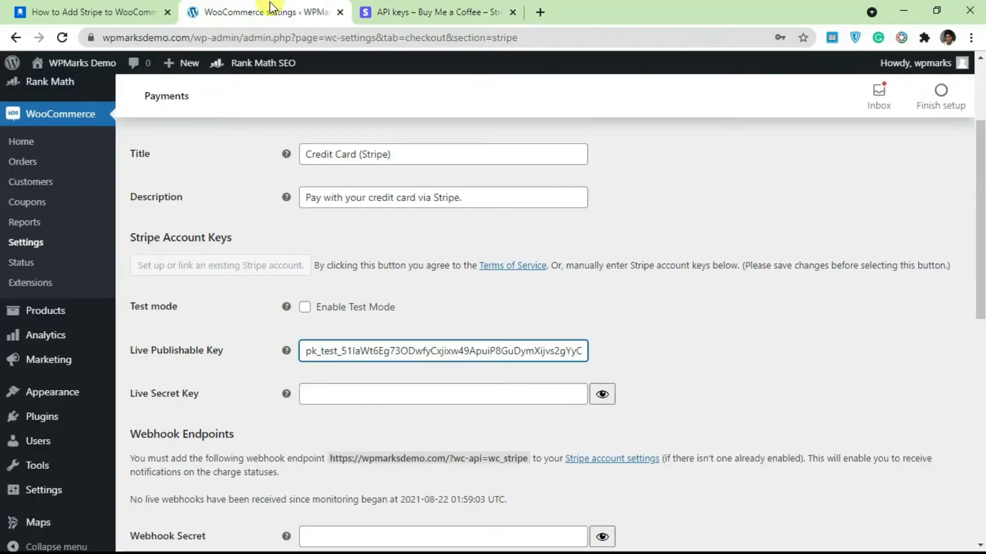
left_click(337, 384)
right_click(337, 384)
left_click(392, 248)
Step: Copy the webhook endpoint URL shown in the WooCommerce Stripe settings
key("ctrl+Tab")
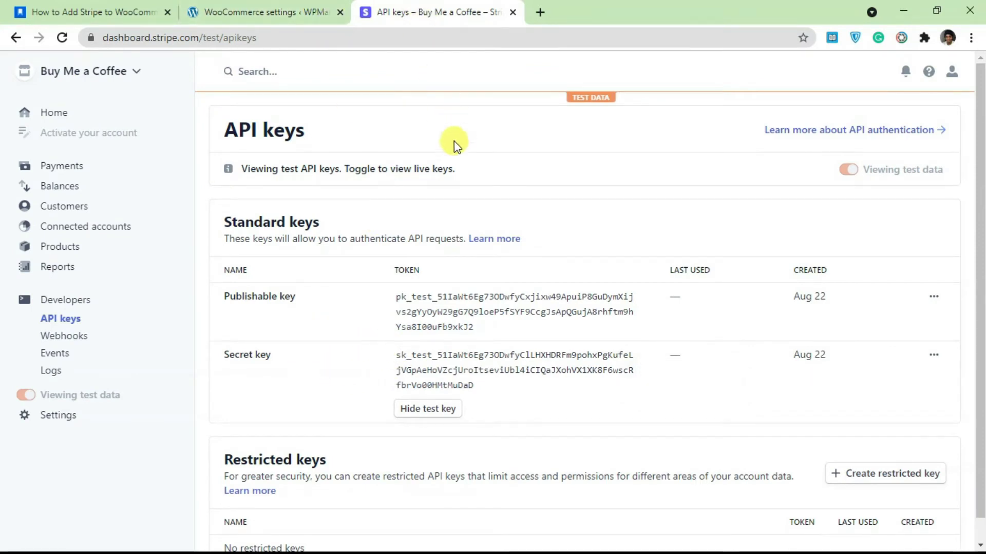
left_click(292, 9)
scroll(241, 364, "down", 2)
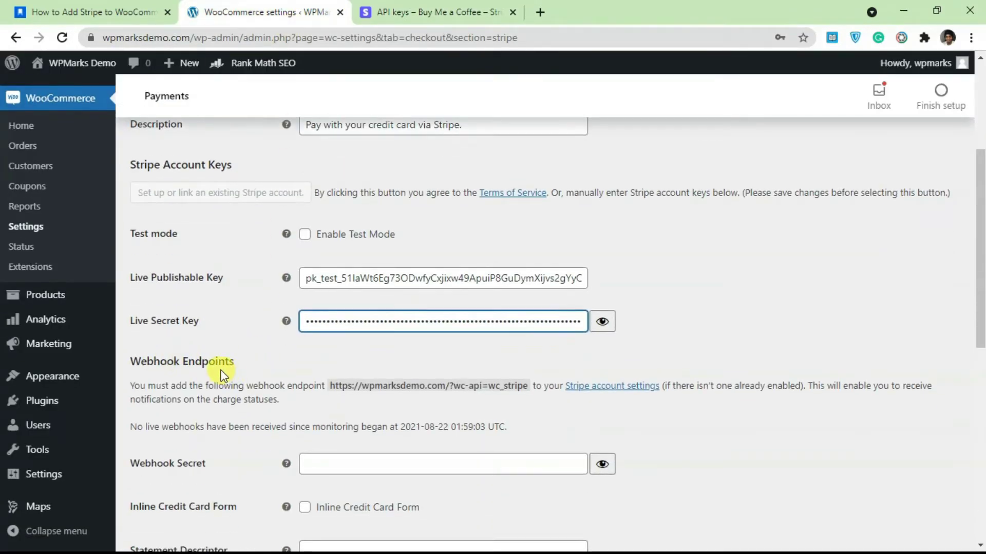
scroll(315, 341, "down", 1)
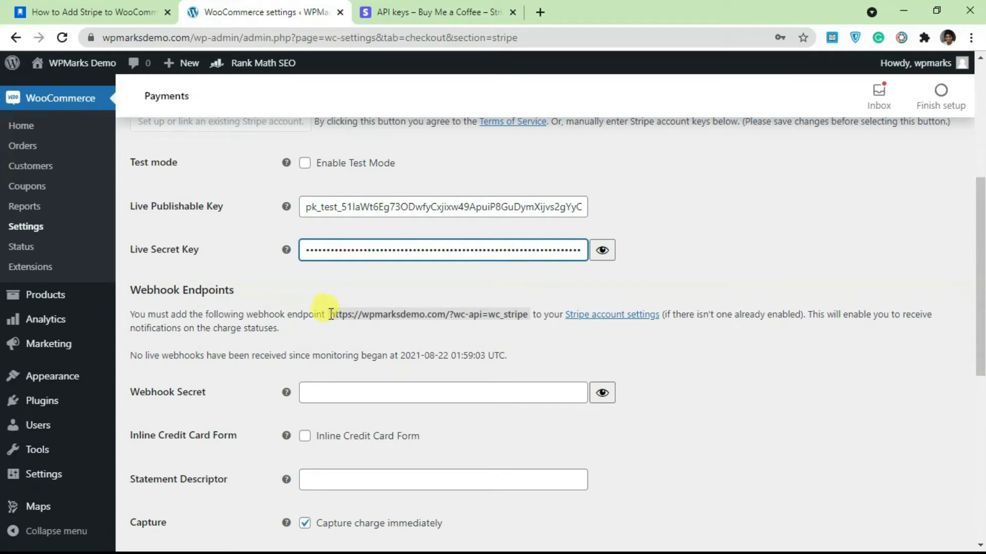
left_click_drag(331, 314, 513, 314)
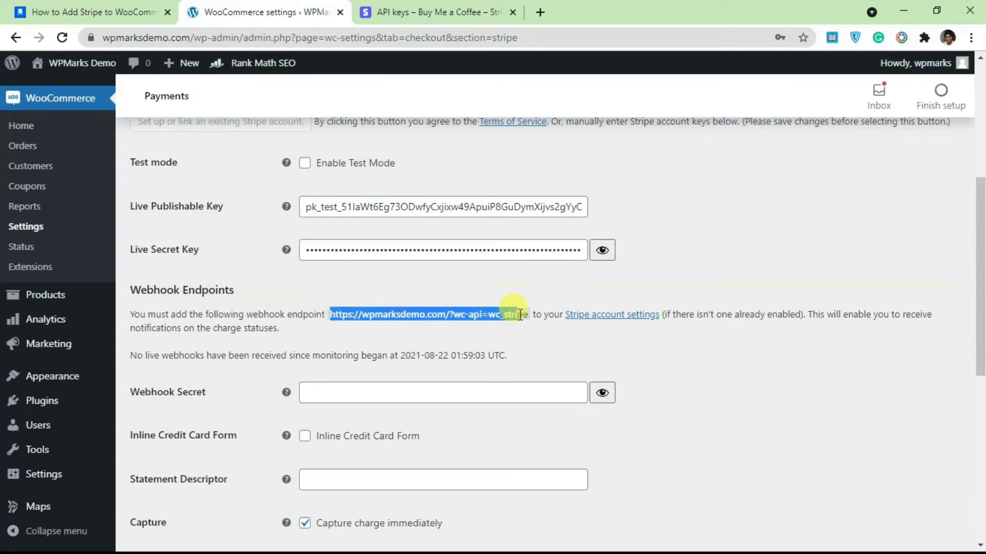
right_click(519, 316)
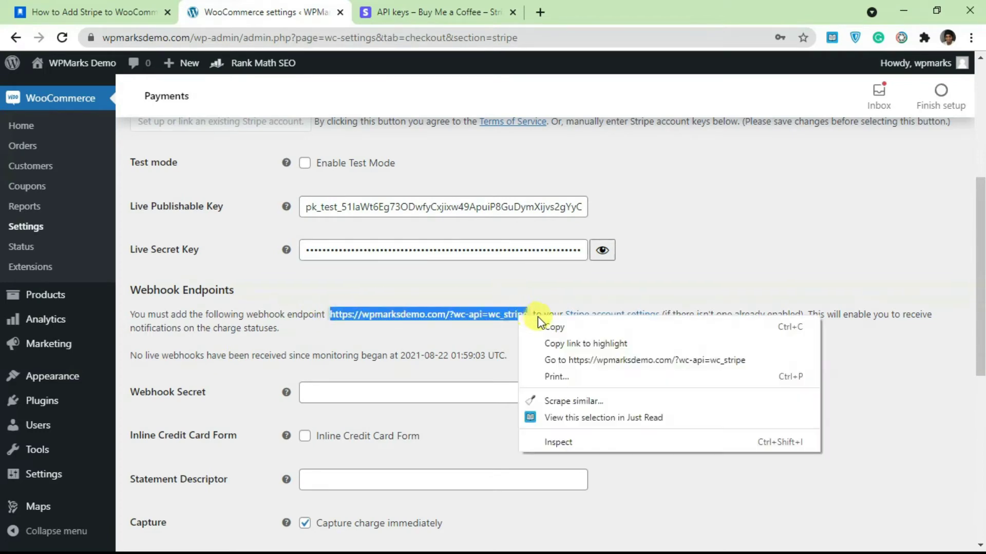
left_click(545, 327)
left_click(461, 9)
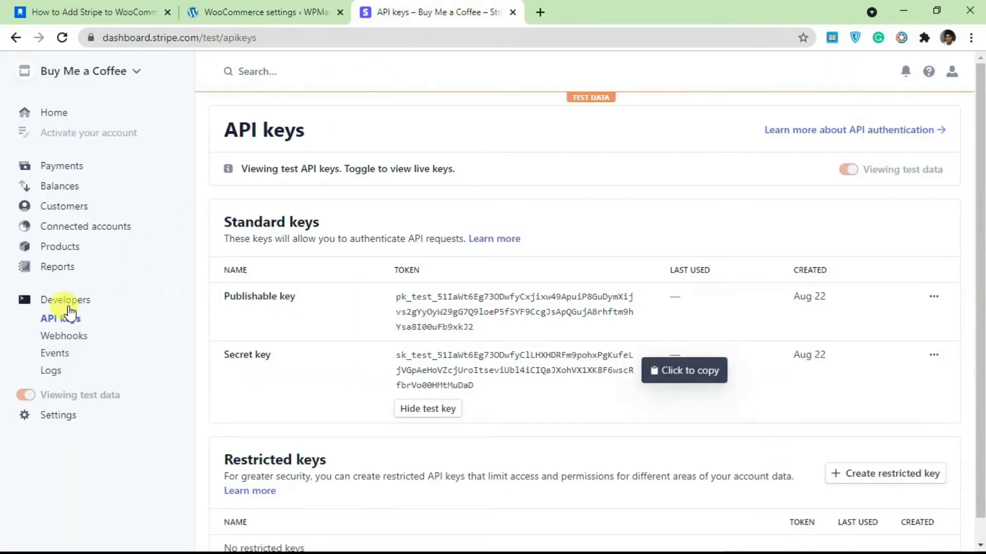
left_click(76, 339)
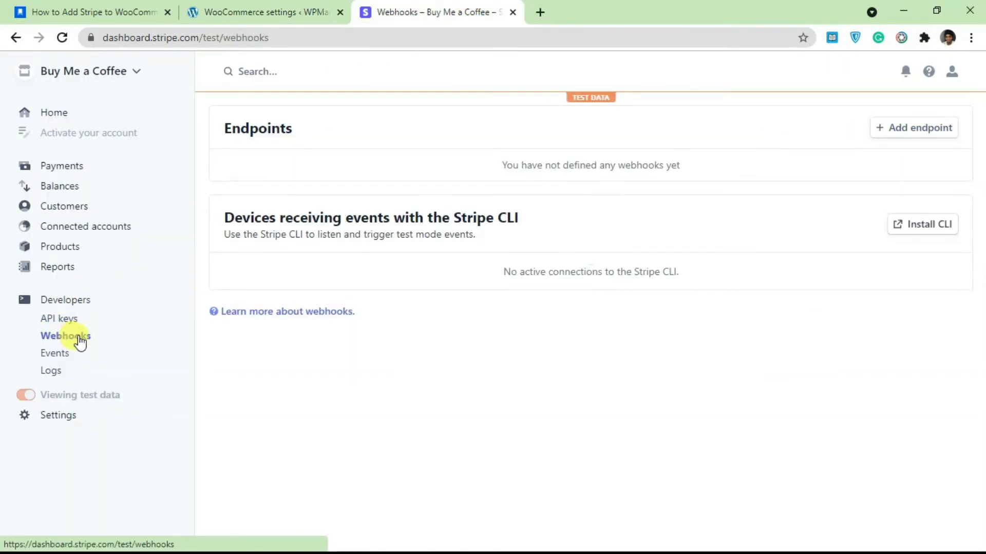
left_click(919, 138)
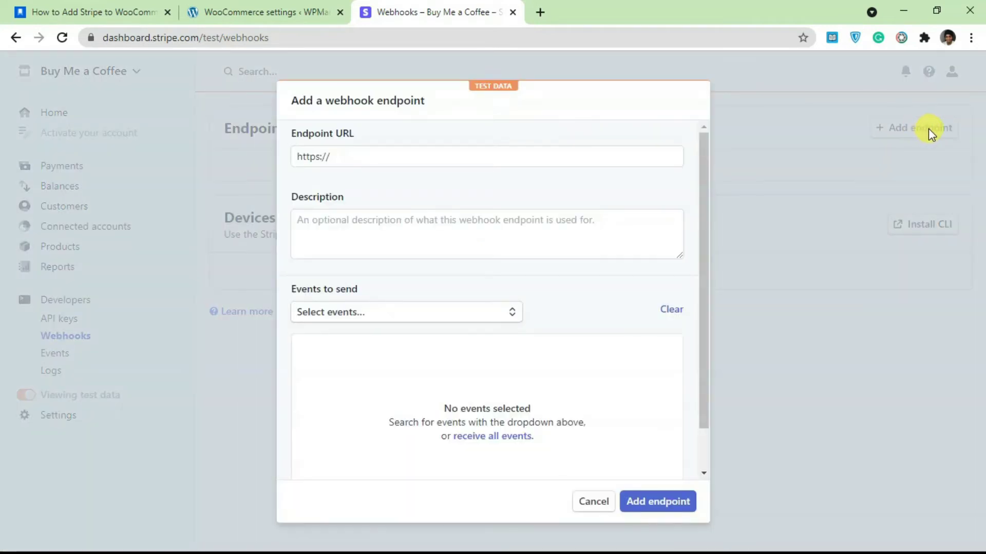
left_click_drag(338, 157, 307, 155)
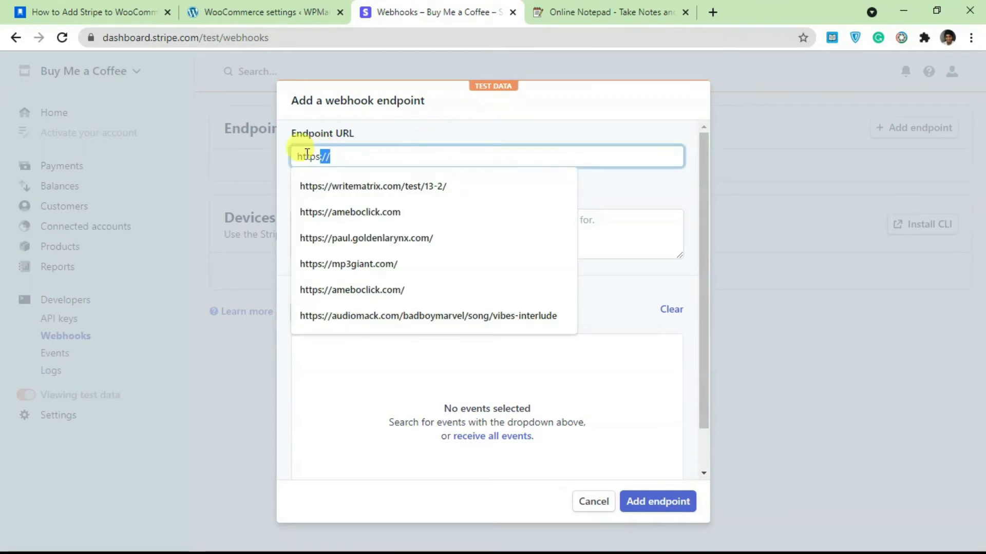
key("ctrl+v")
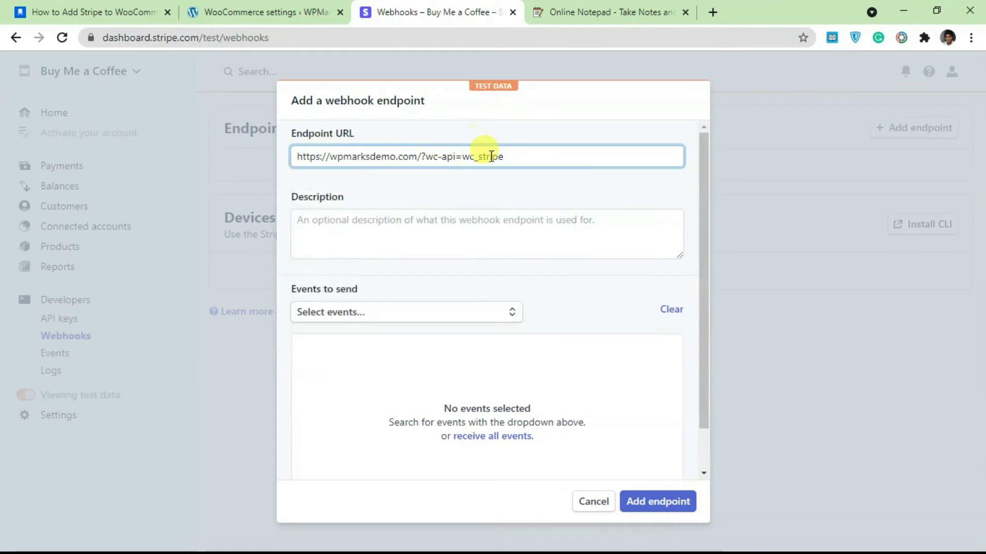
left_click(464, 185)
scroll(466, 183, "down", 1)
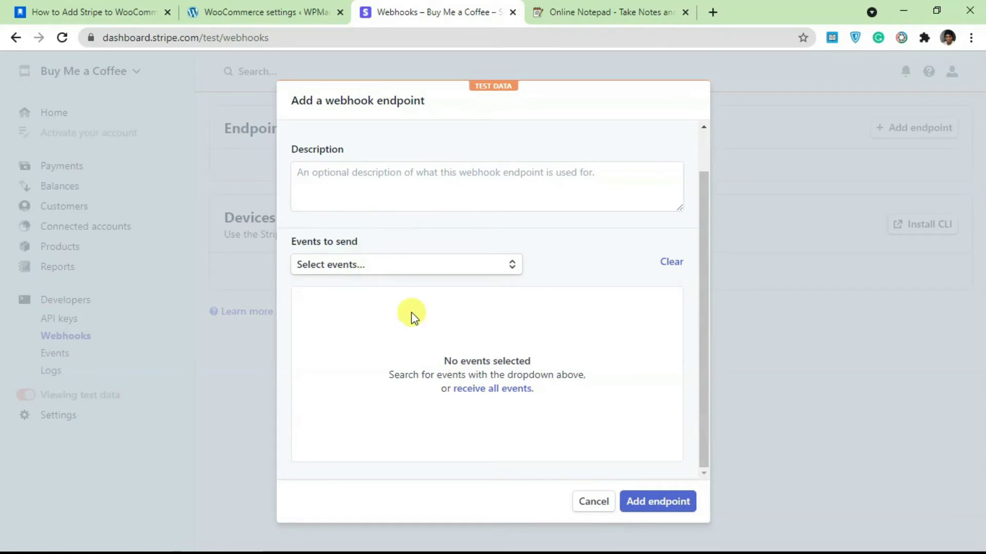
left_click(564, 10)
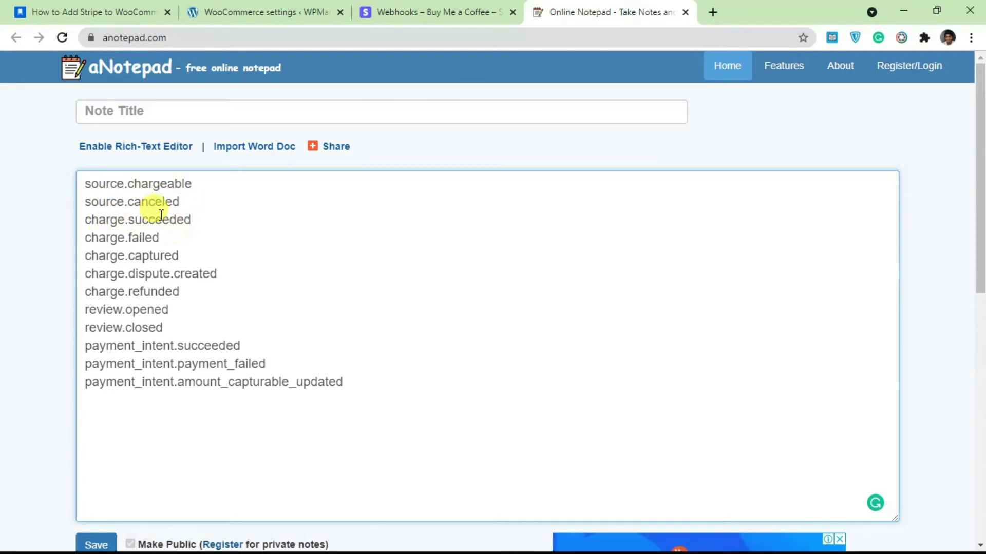
left_click_drag(84, 183, 319, 379)
left_click(128, 184)
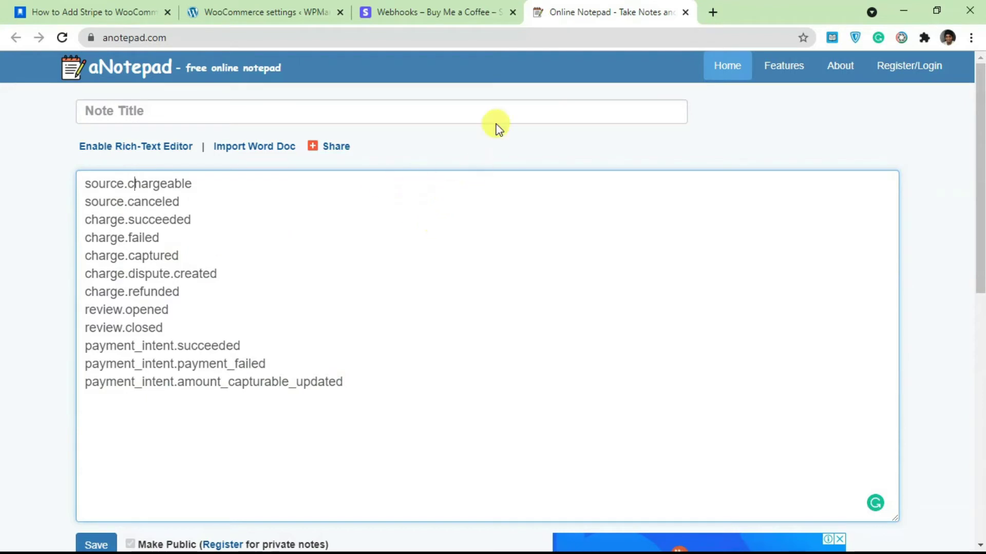
left_click(451, 10)
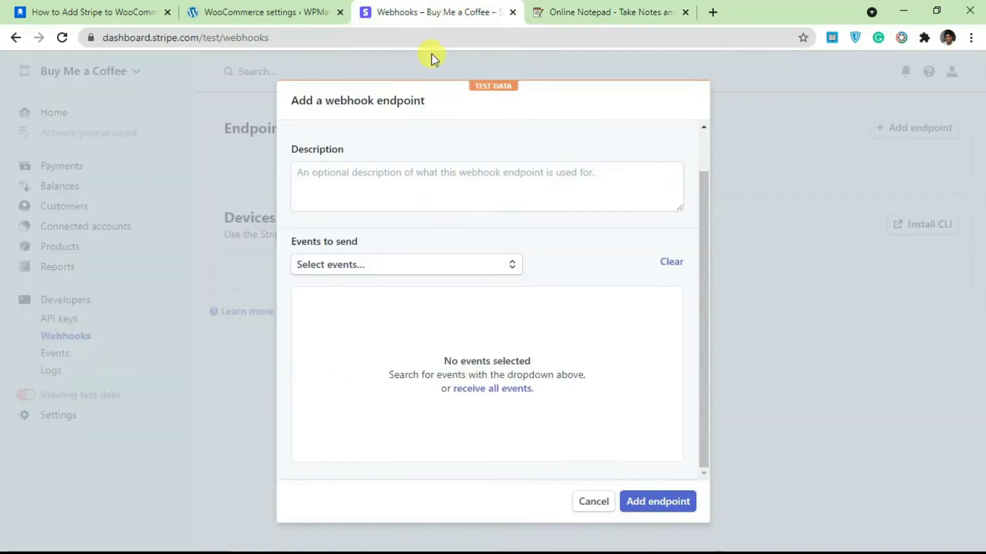
Step: Select the 12 webhook events, starting with source.chargeable, and add the endpoint
left_click(376, 267)
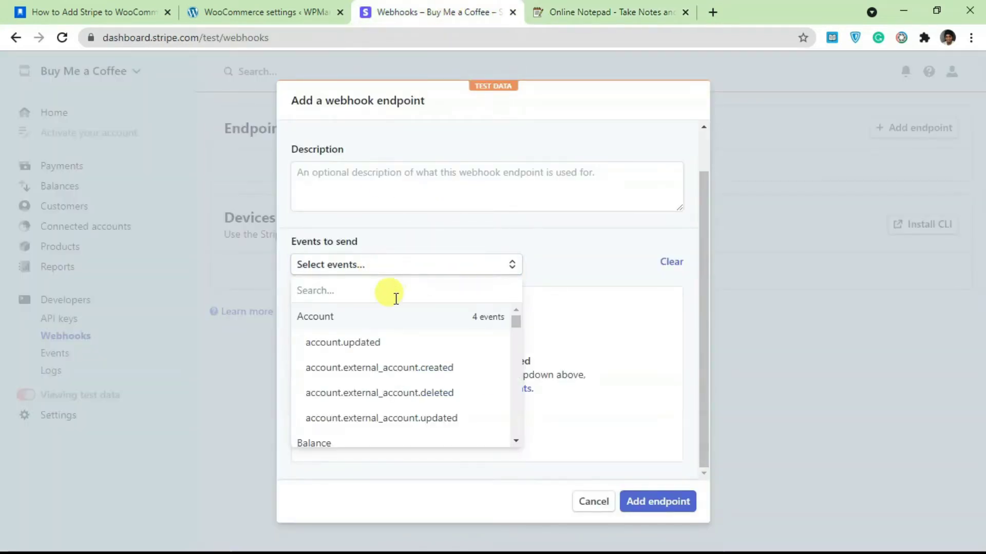
type("sourc")
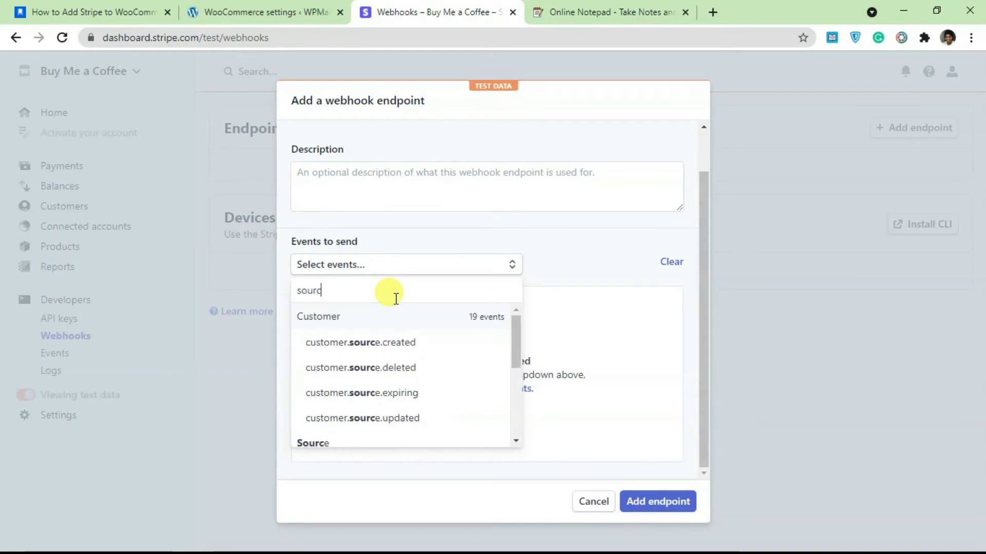
type("e")
scroll(414, 363, "down", 3)
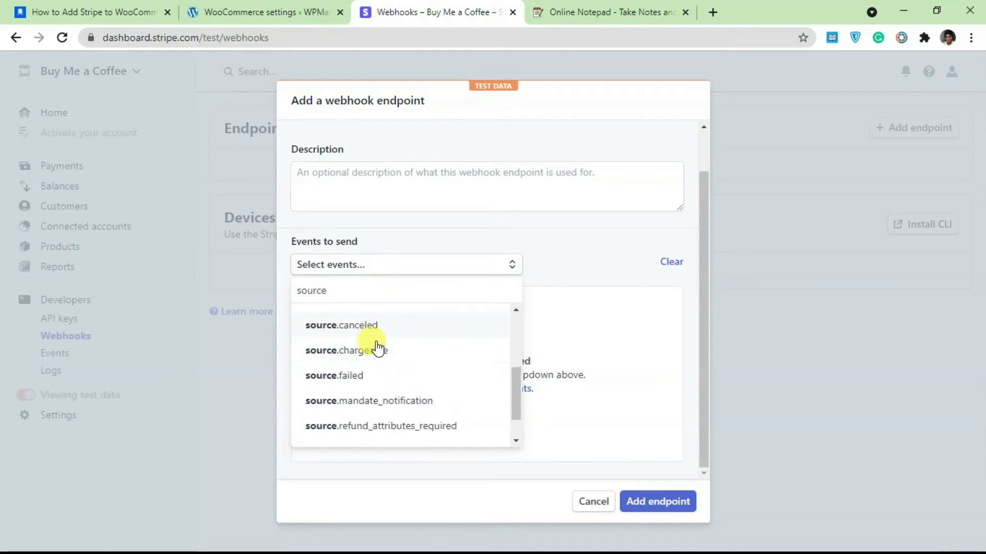
left_click(378, 348)
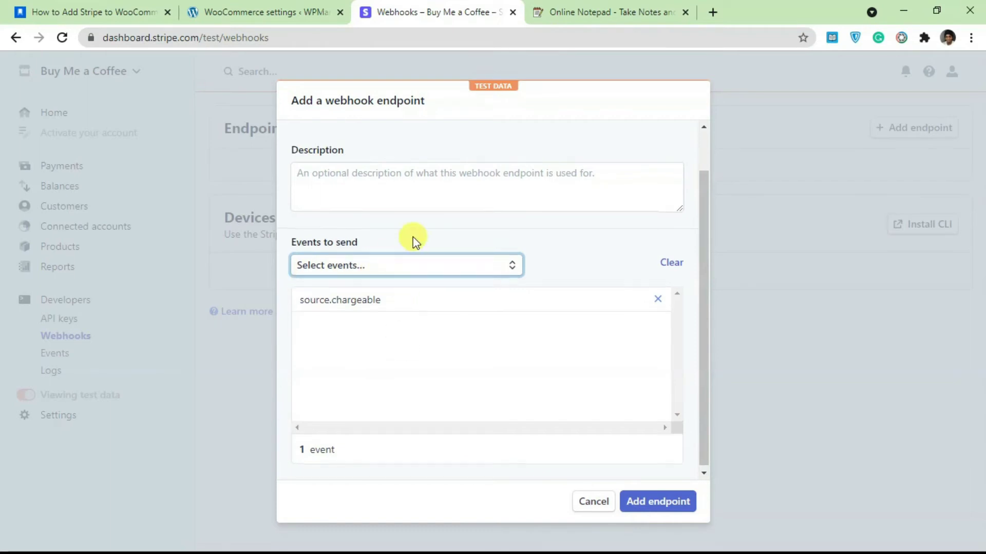
scroll(411, 257, "up", 1)
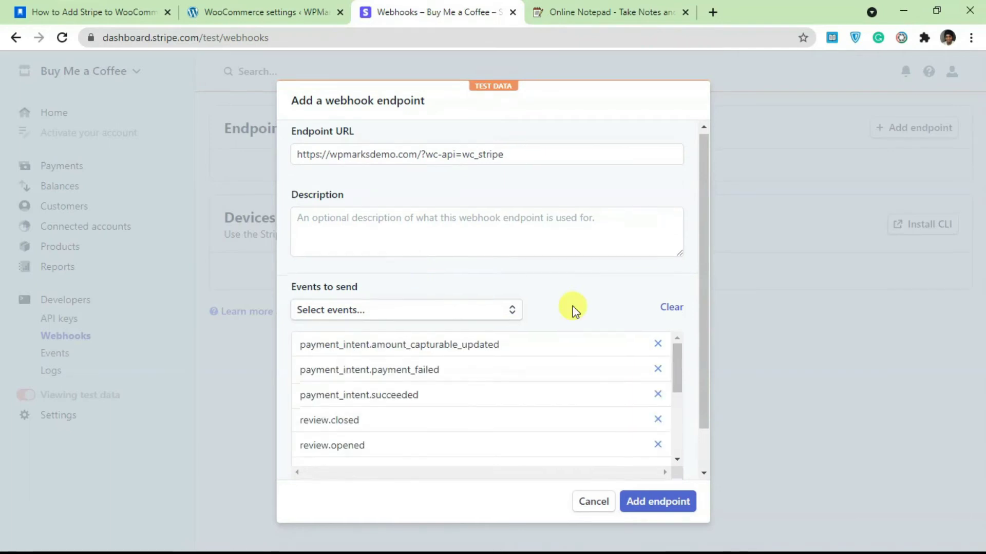
scroll(590, 313, "down", 1)
left_click_drag(674, 324, 671, 396)
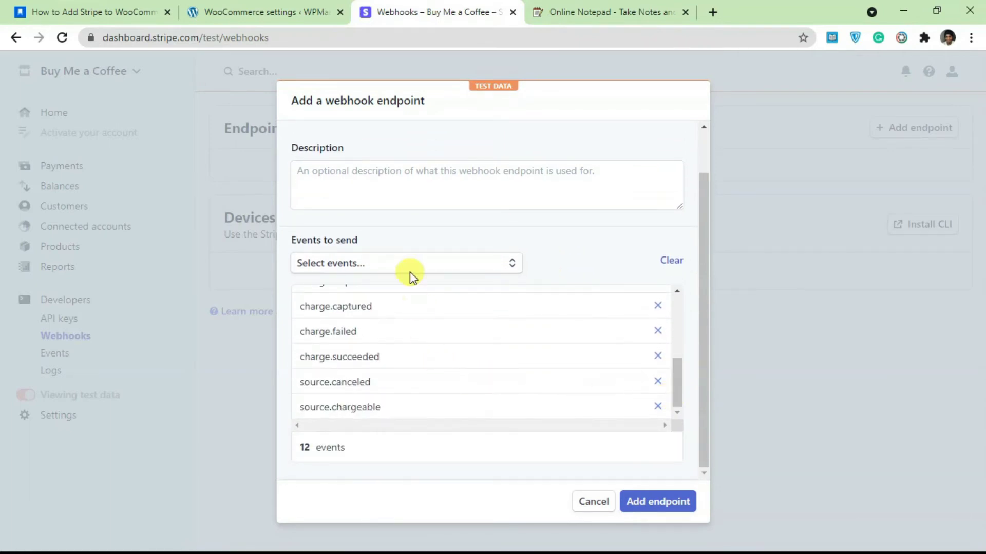
left_click(657, 506)
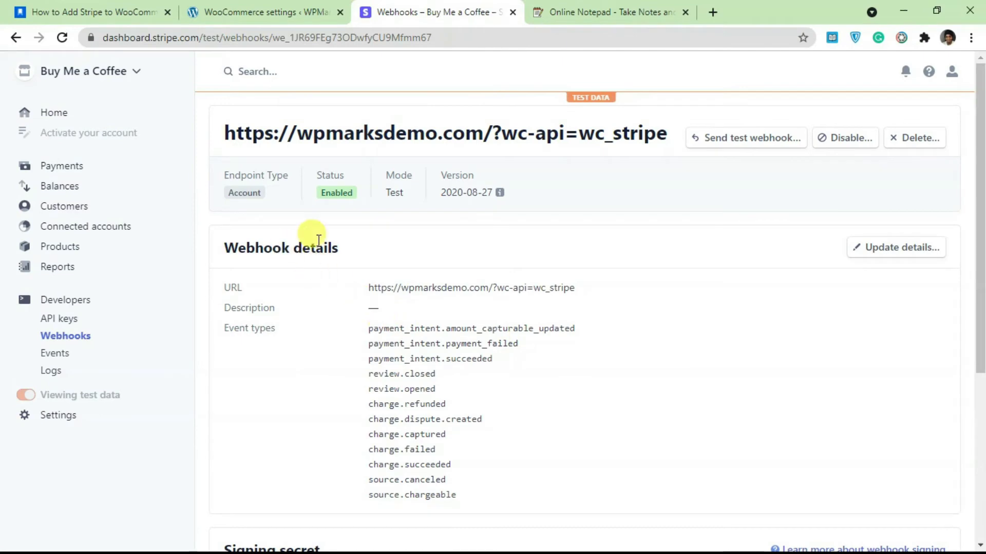
Step: Reveal the new endpoint's signing secret and copy it
scroll(360, 372, "down", 3)
scroll(385, 263, "up", 3)
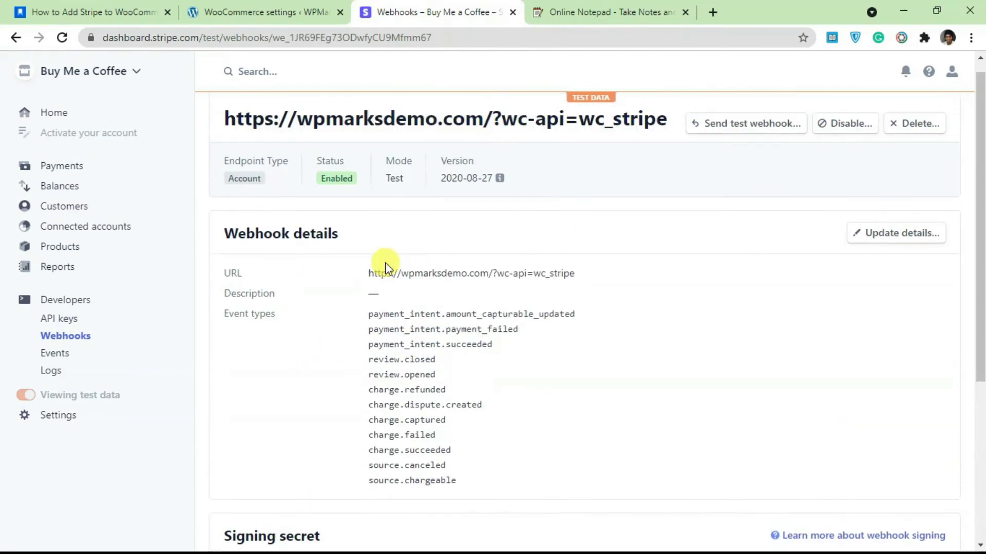
scroll(367, 295, "down", 4)
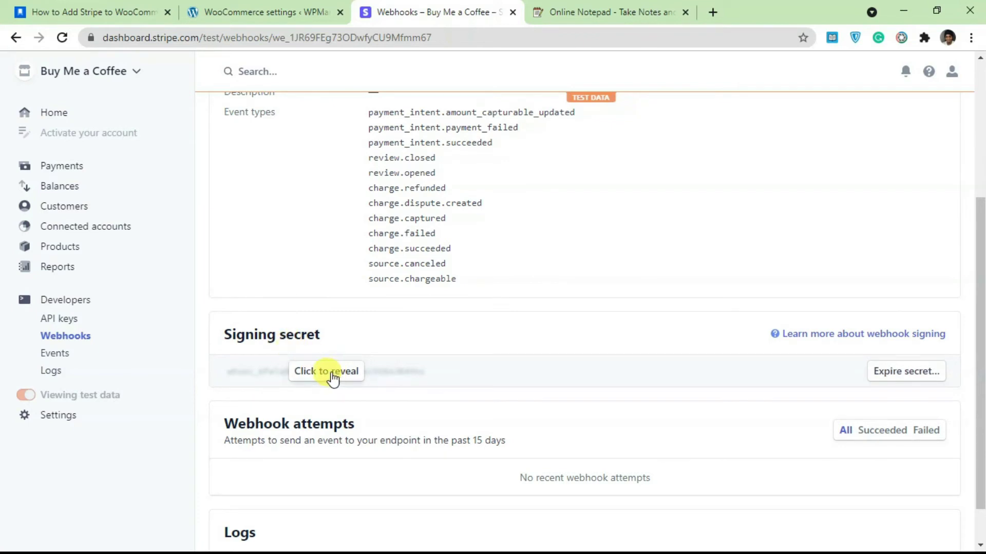
left_click(347, 383)
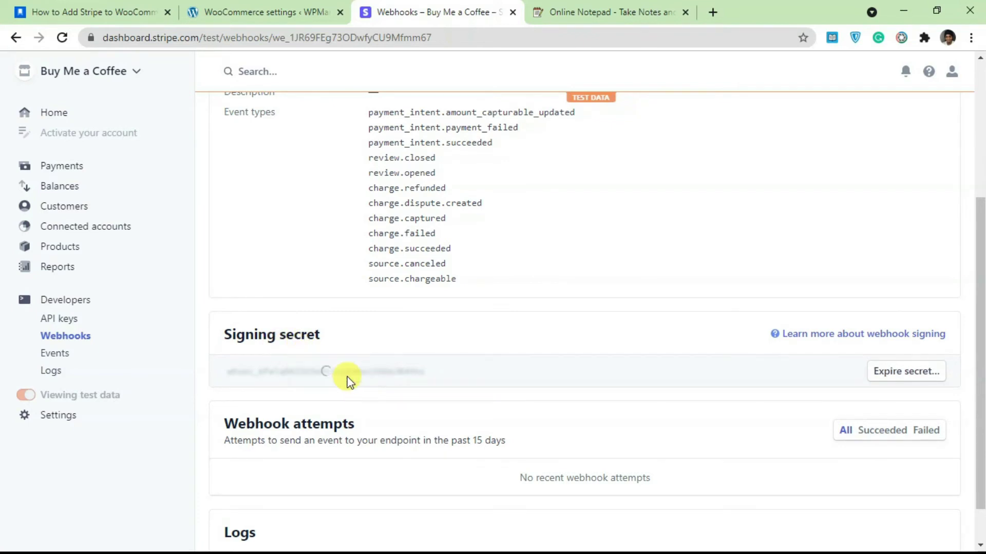
double_click(322, 370)
right_click(326, 371)
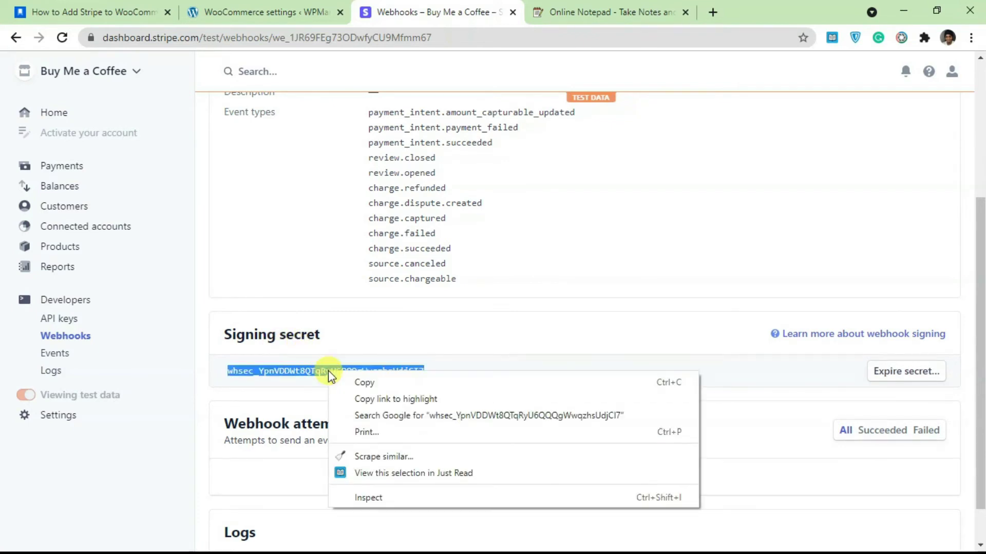
left_click(352, 383)
scroll(387, 268, "up", 3)
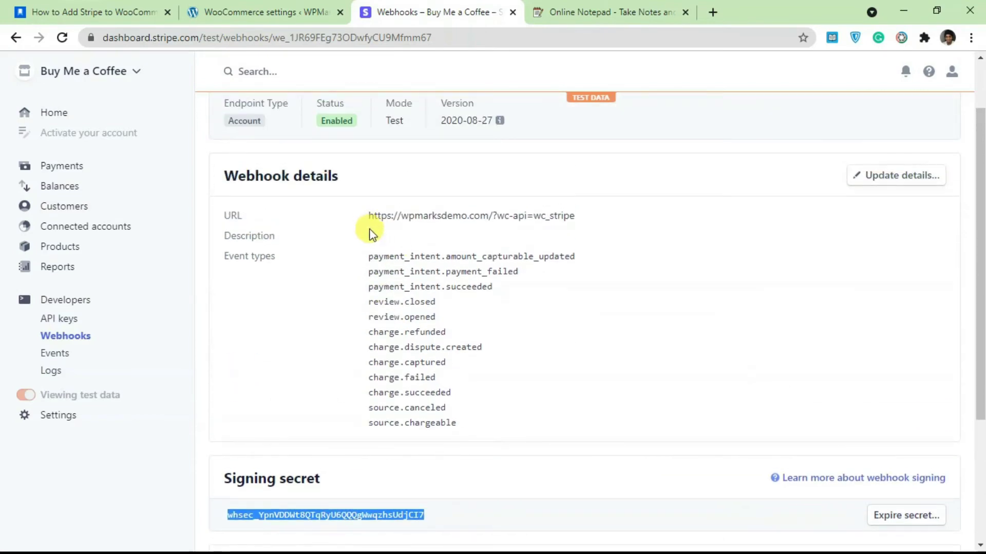
left_click(259, 12)
Step: Paste the signing secret into Webhook Secret and save the Stripe settings
scroll(300, 225, "down", 1)
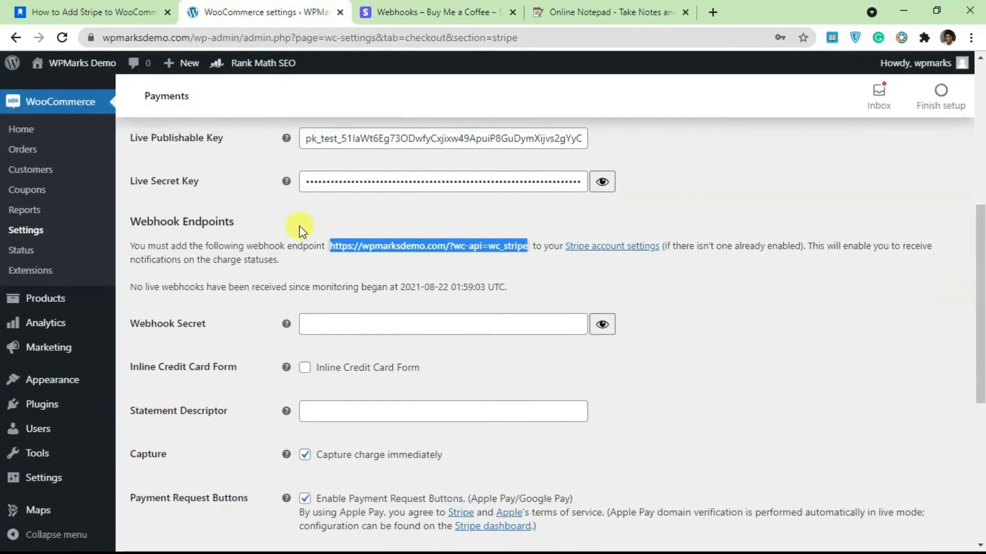
left_click(337, 319)
key("ctrl+v")
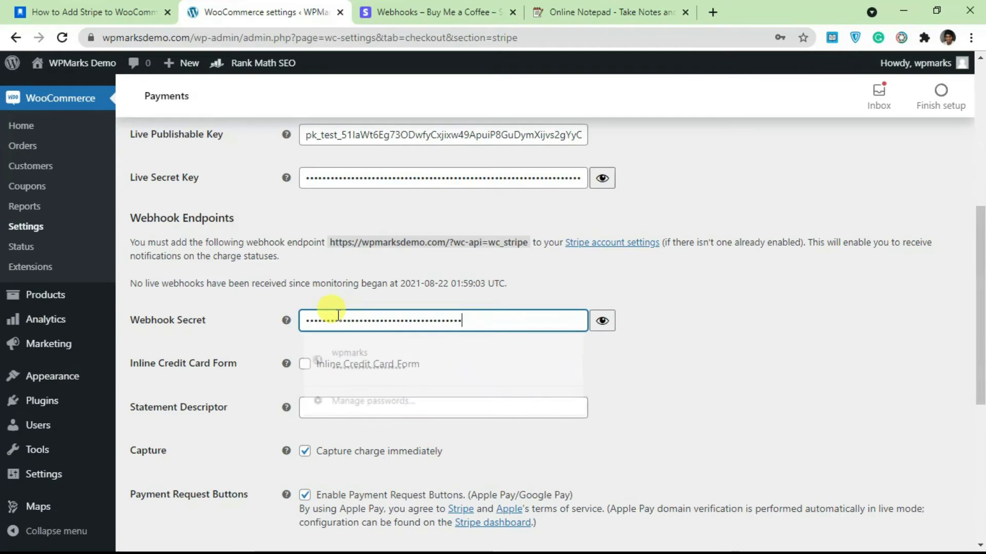
left_click(244, 300)
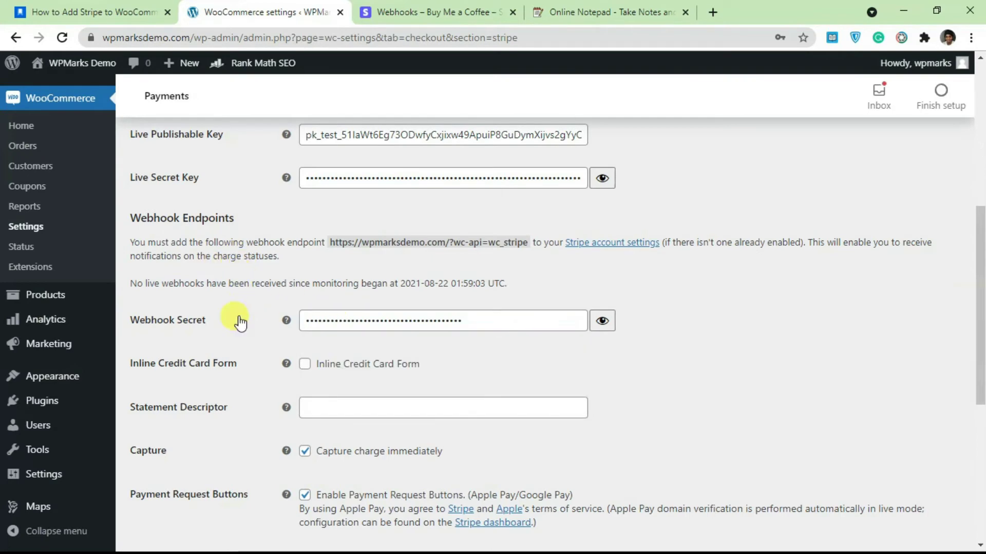
scroll(267, 390, "down", 1)
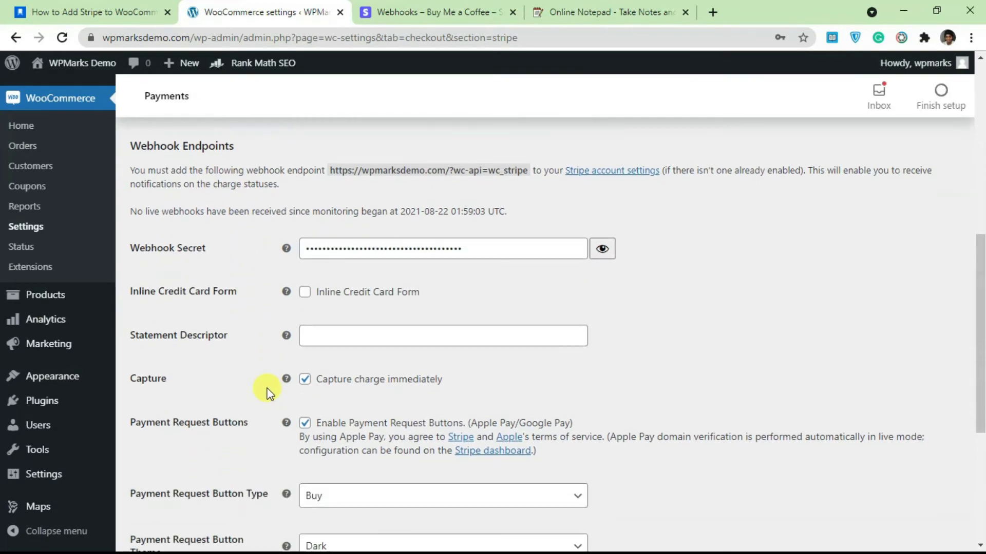
scroll(267, 390, "down", 1)
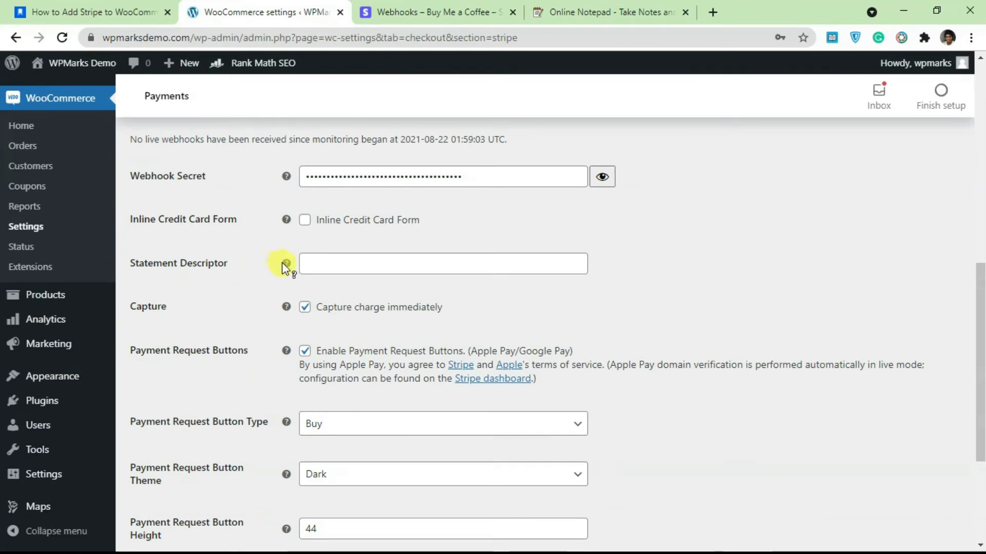
left_click(304, 264)
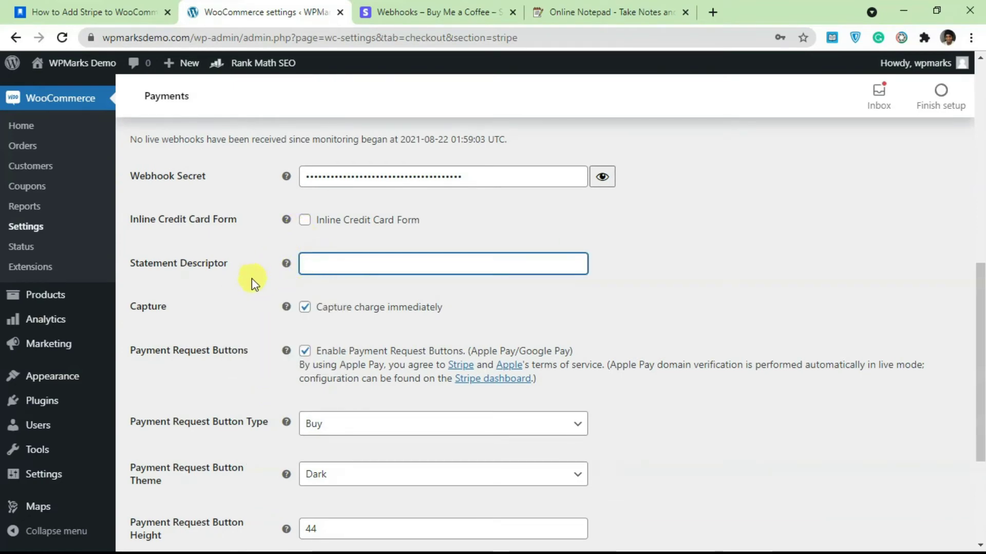
scroll(252, 278, "down", 2)
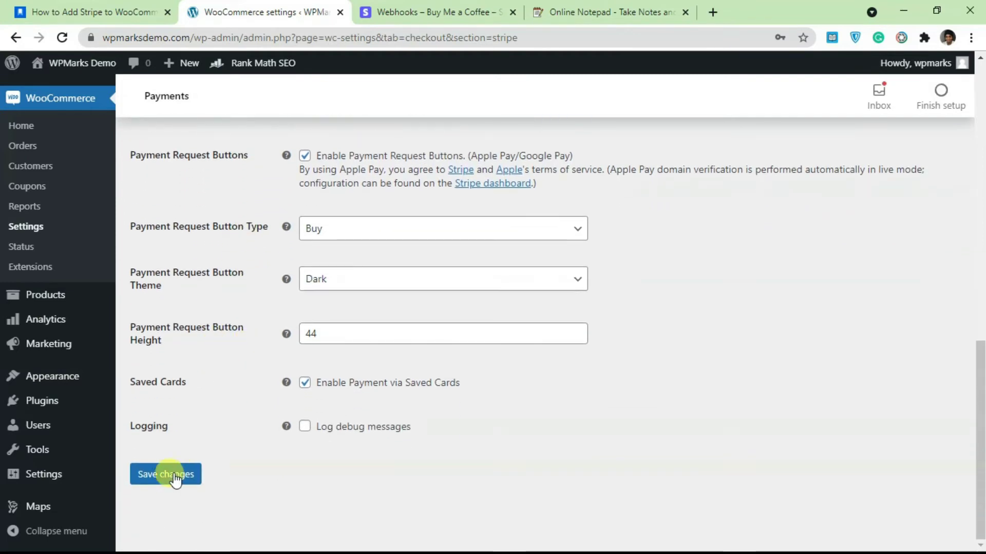
left_click(172, 475)
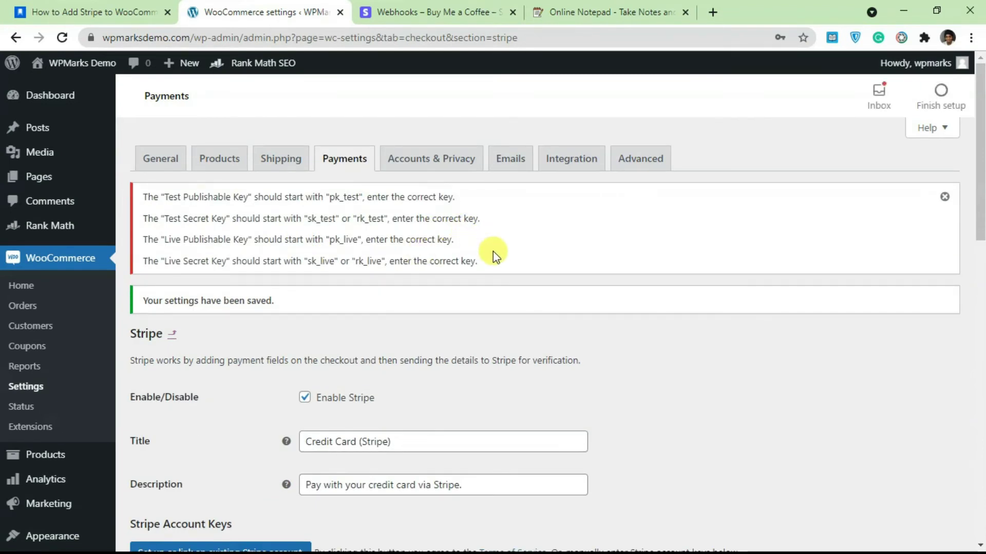
Step: Review the Stripe key warnings on the saved page, then return to the payment methods list
left_click_drag(480, 261, 285, 240)
left_click(296, 231)
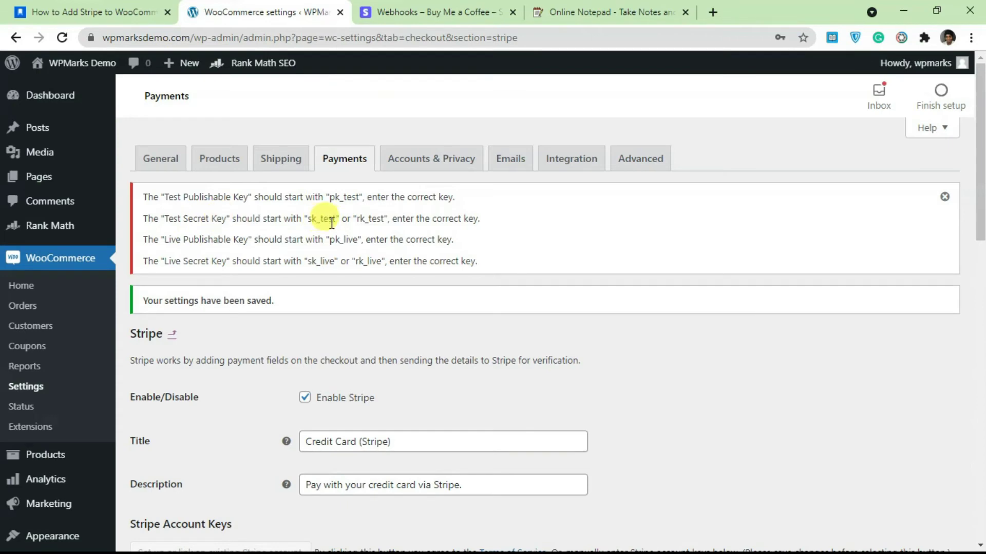
scroll(360, 246, "down", 7)
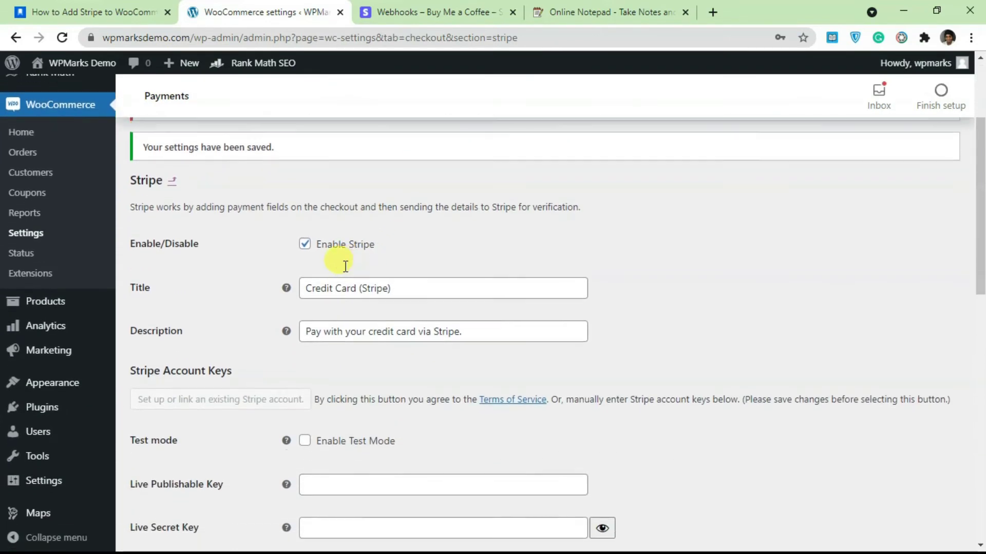
scroll(343, 271, "down", 3)
scroll(345, 374, "up", 3)
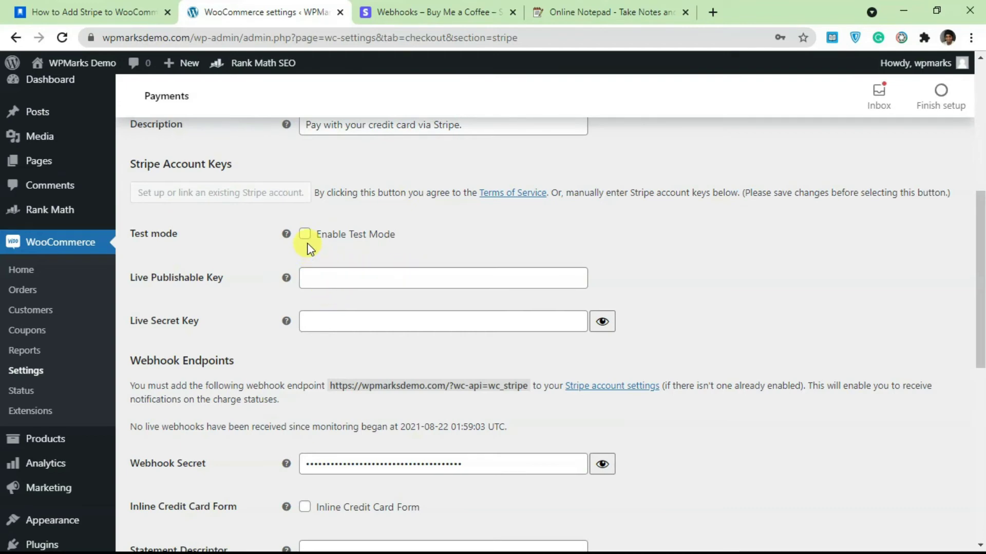
scroll(308, 272, "up", 7)
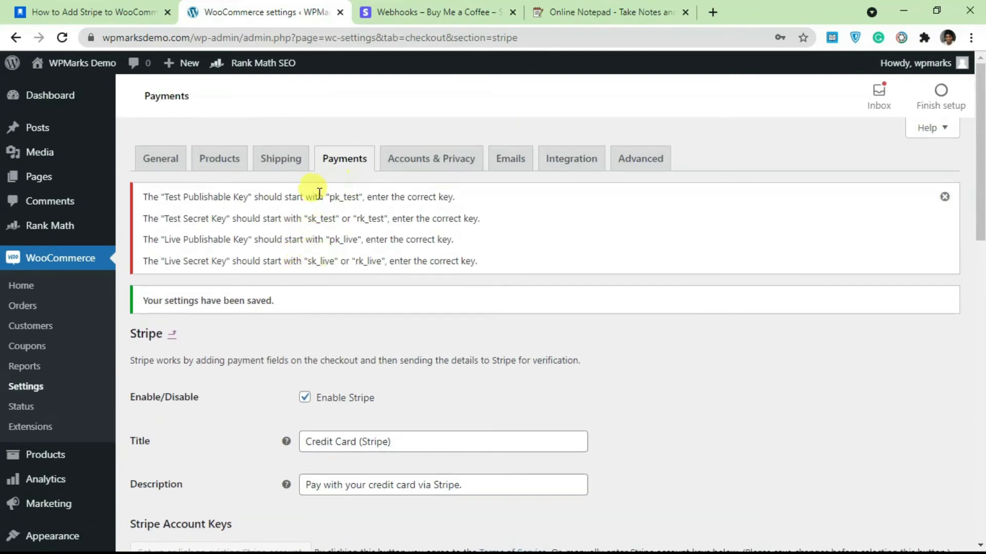
left_click(432, 163)
Step: Confirm leaving the Stripe settings page and load the payment methods list
left_click(544, 119)
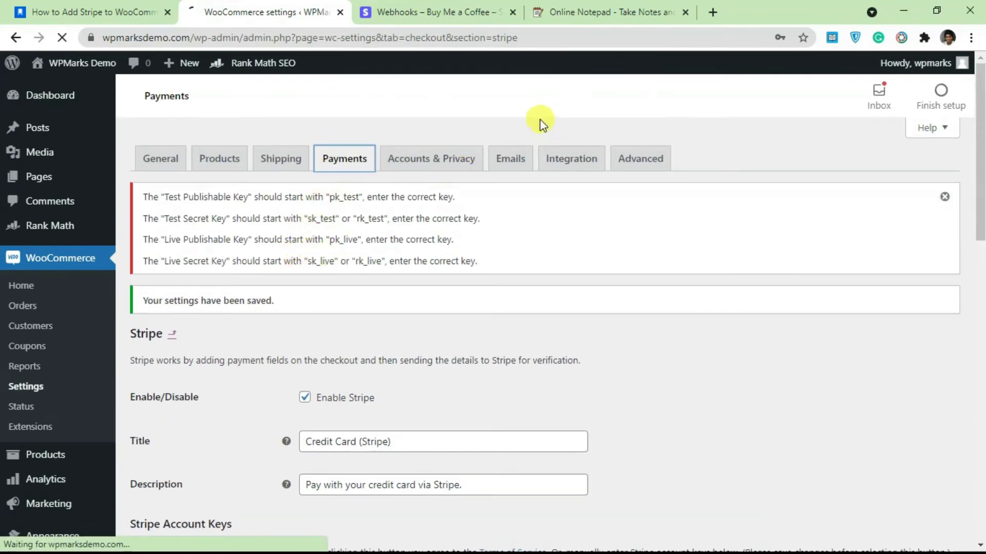
left_click(344, 164)
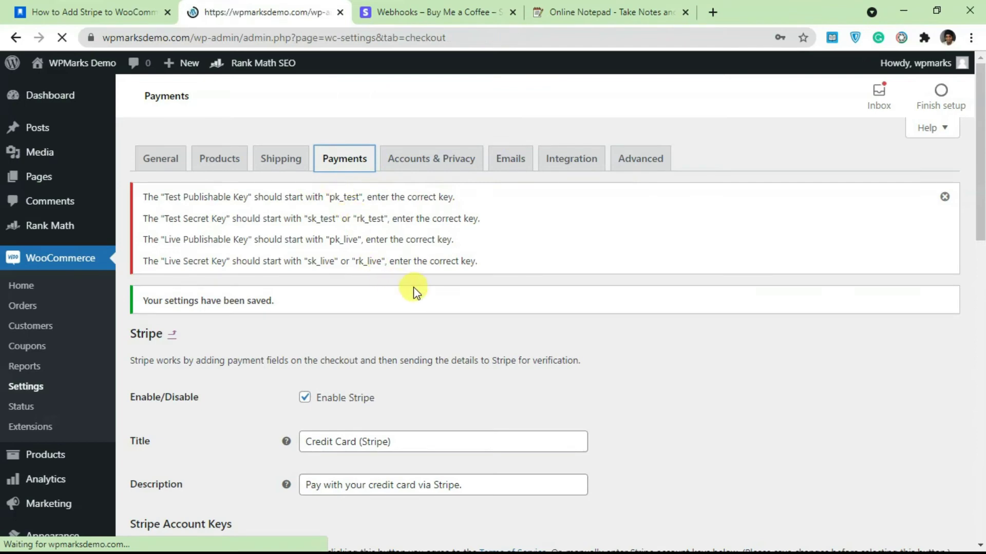
scroll(415, 287, "down", 5)
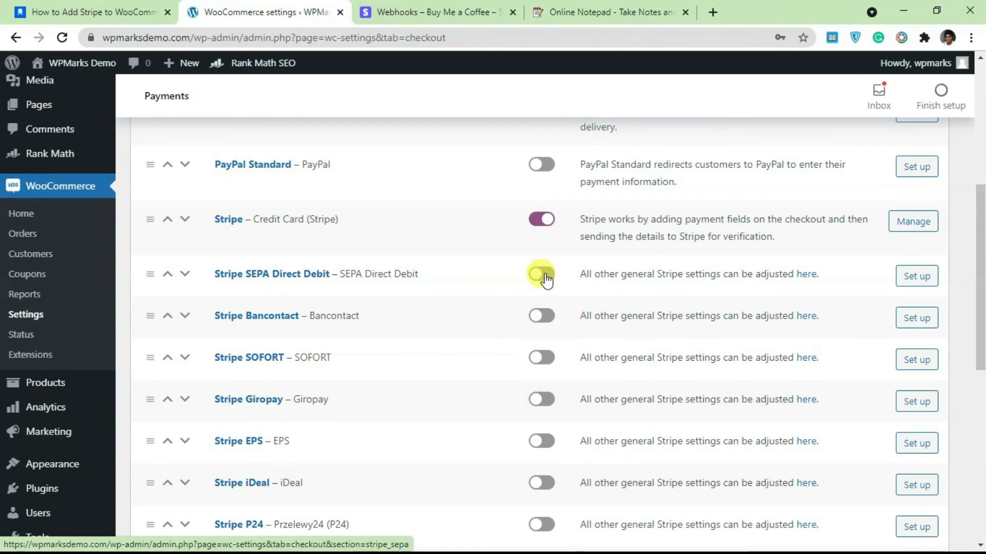
Step: Review the Stripe SEPA Direct Debit setup page, then head back to the payment methods list
left_click(924, 278)
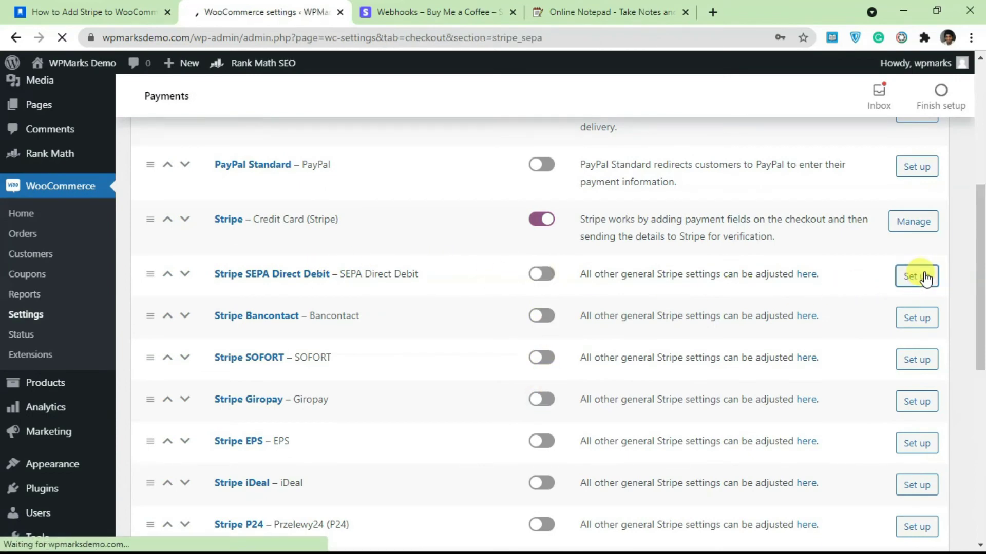
scroll(363, 373, "down", 3)
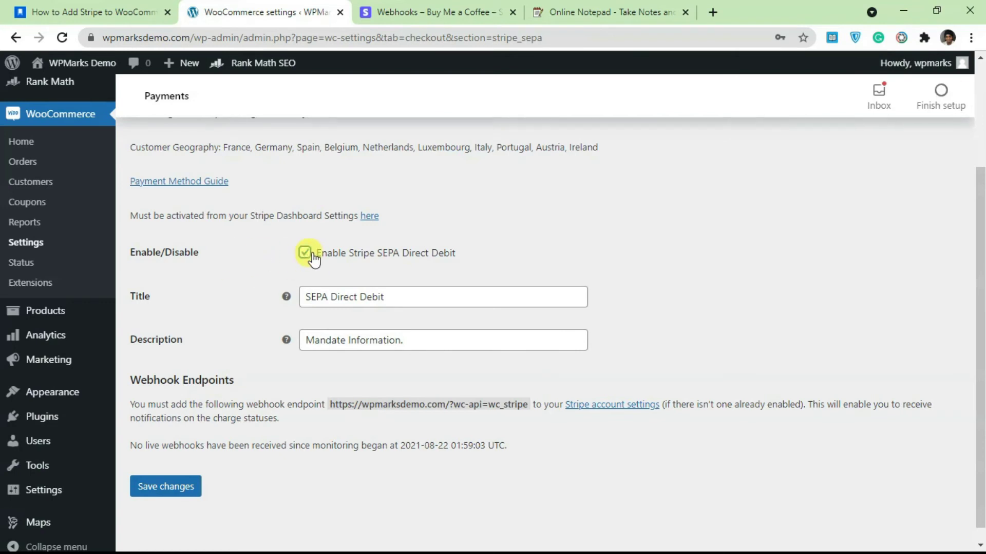
scroll(283, 254, "up", 3)
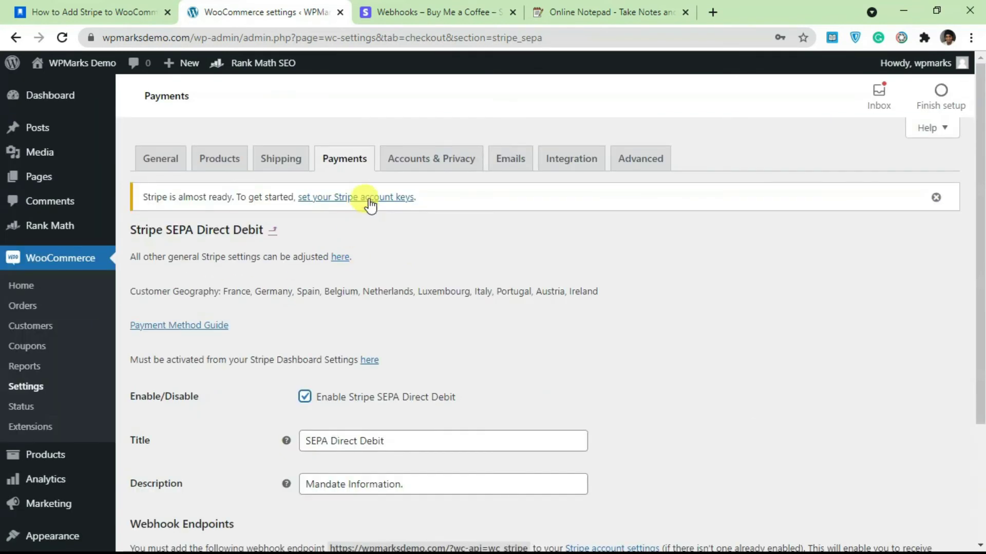
left_click(359, 168)
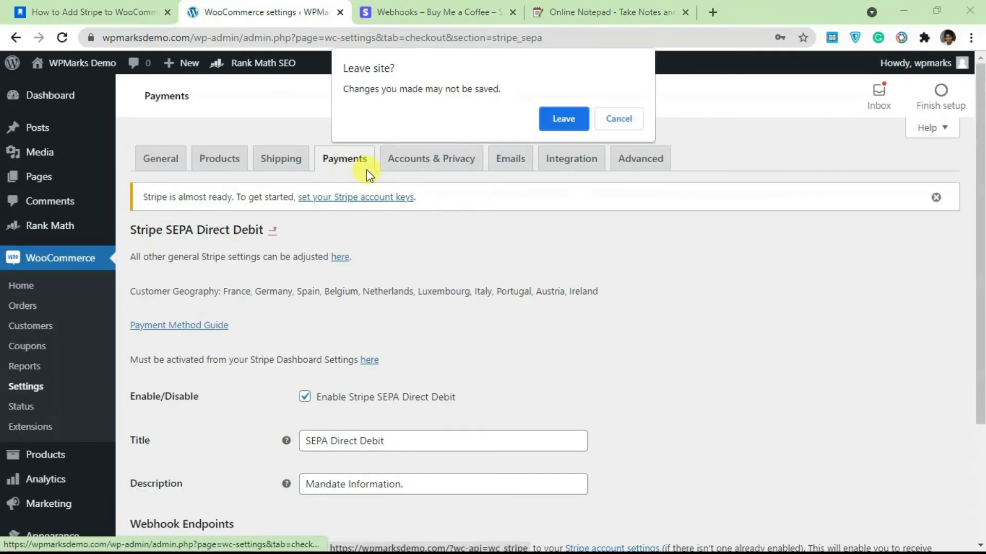
Step: Leave the SEPA settings without saving, then enable Stripe SEPA Direct Debit and SOFORT
left_click(569, 118)
scroll(479, 293, "down", 5)
scroll(543, 268, "up", 2)
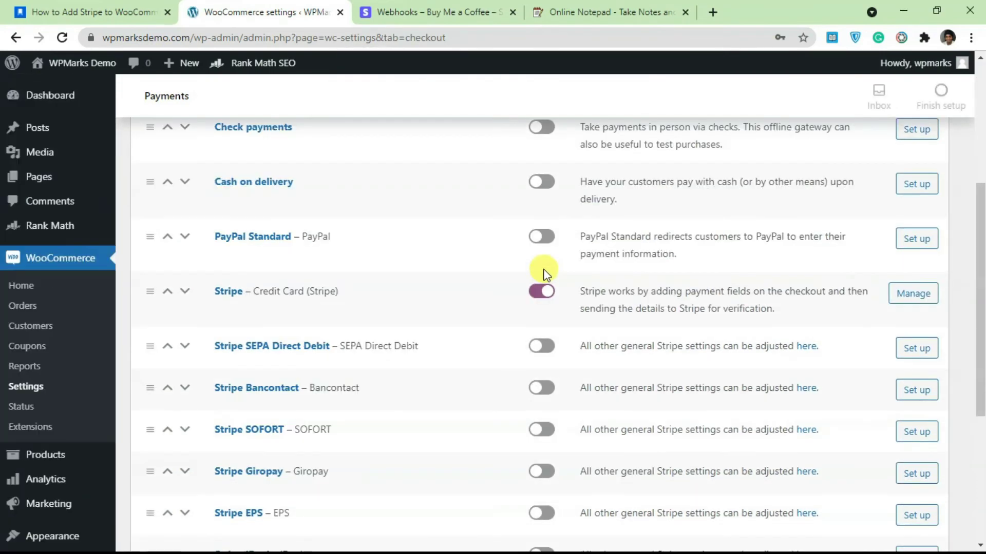
left_click(541, 346)
left_click(542, 431)
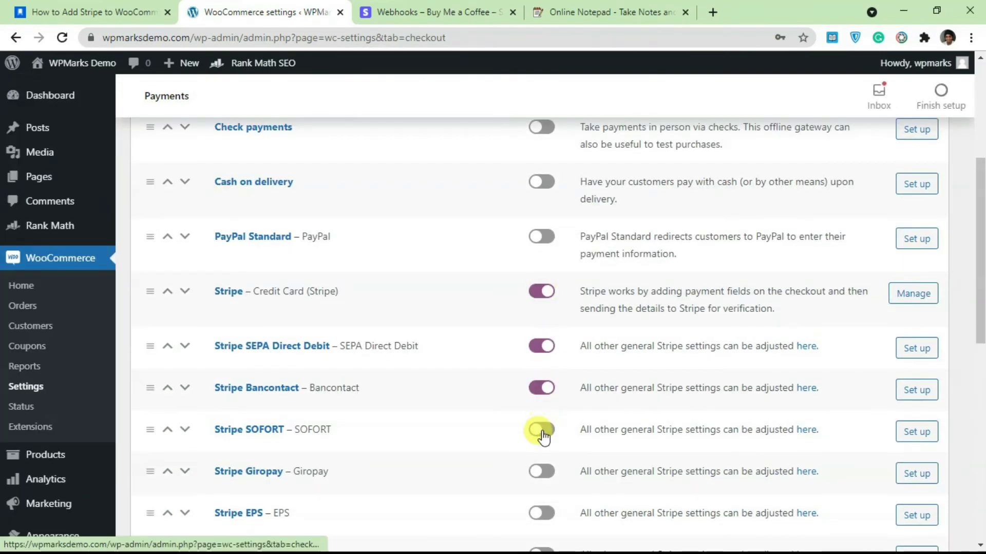
Step: Enable Stripe Giropay, EPS, iDeal and P24 in the Payments list
scroll(543, 432, "down", 1)
left_click(541, 400)
left_click(543, 442)
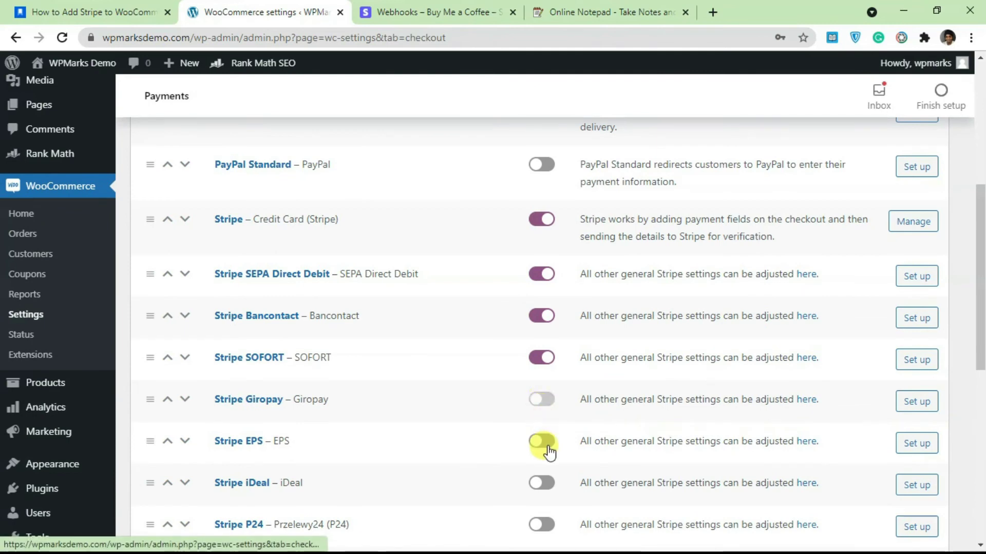
scroll(545, 447, "down", 1)
left_click(542, 411)
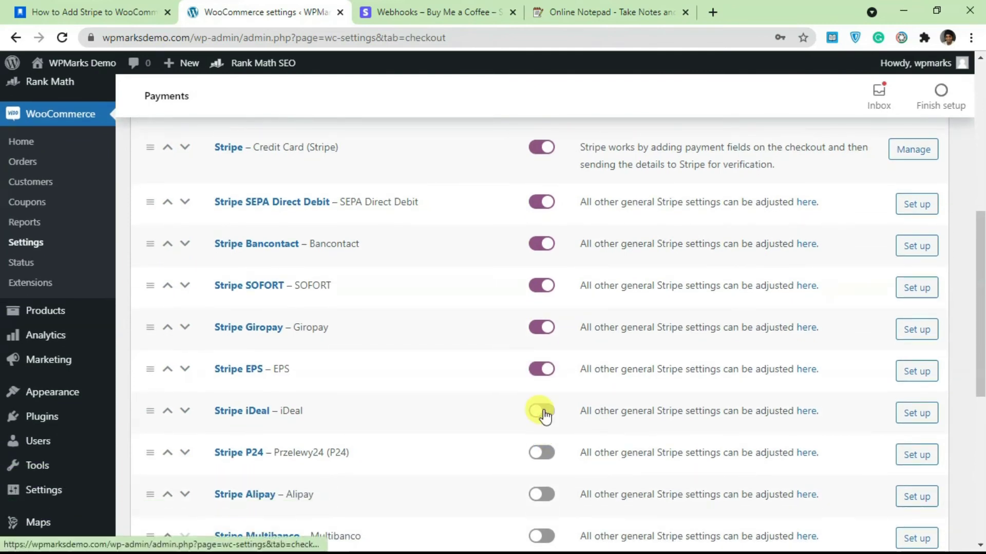
left_click(546, 454)
scroll(544, 436, "down", 1)
scroll(473, 383, "up", 1)
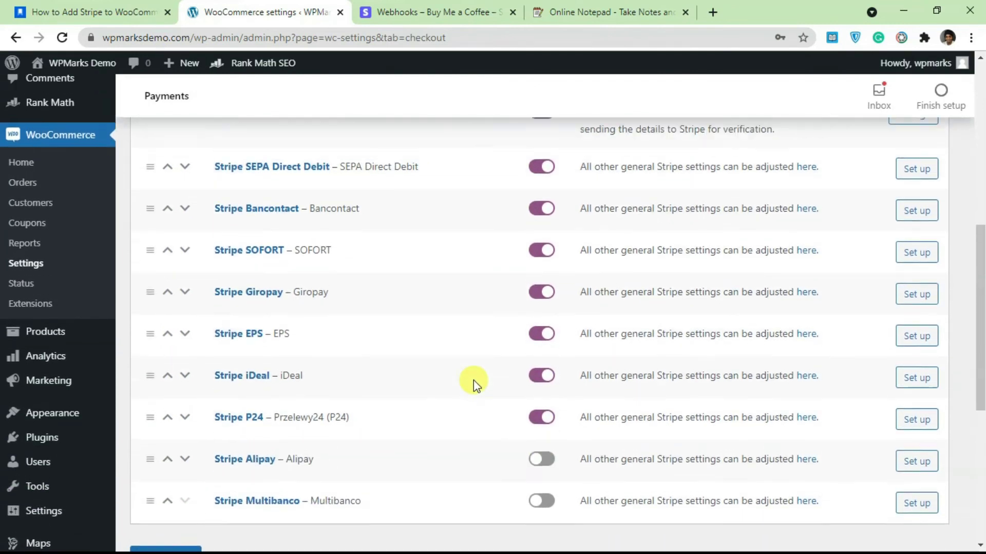
scroll(488, 362, "up", 3)
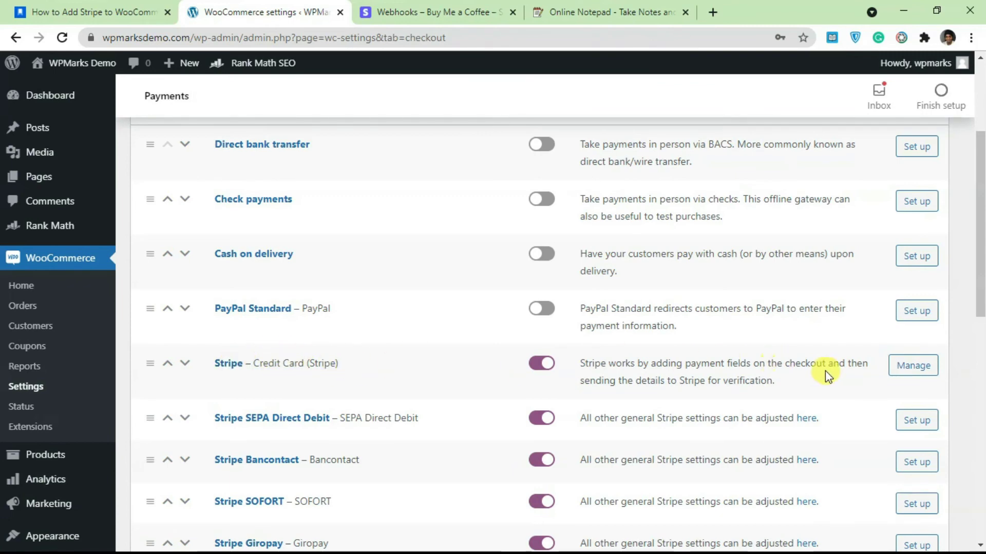
Step: Inspect the wpmarksdemo endpoint's event types list and signing secret on the Stripe Webhooks tab
left_click(464, 12)
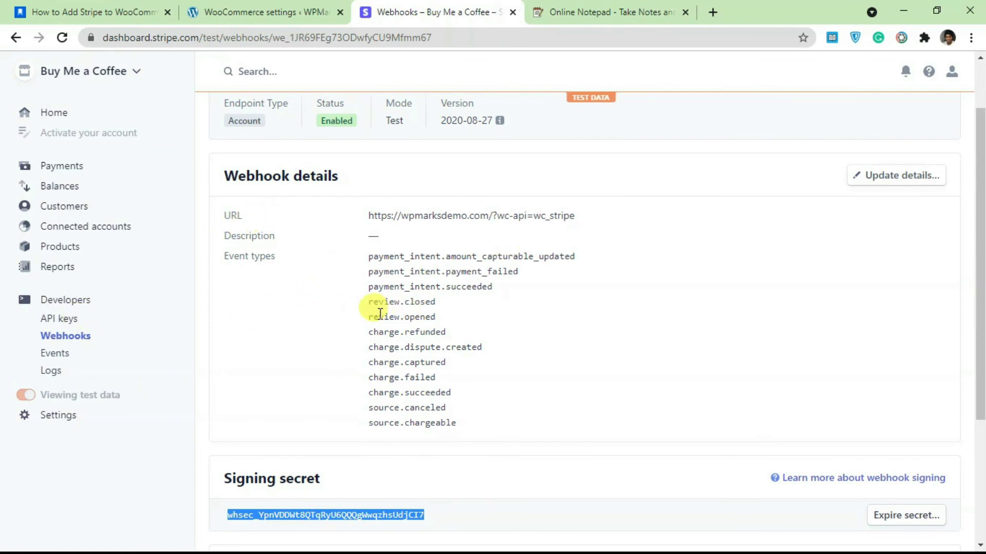
left_click_drag(484, 420, 369, 252)
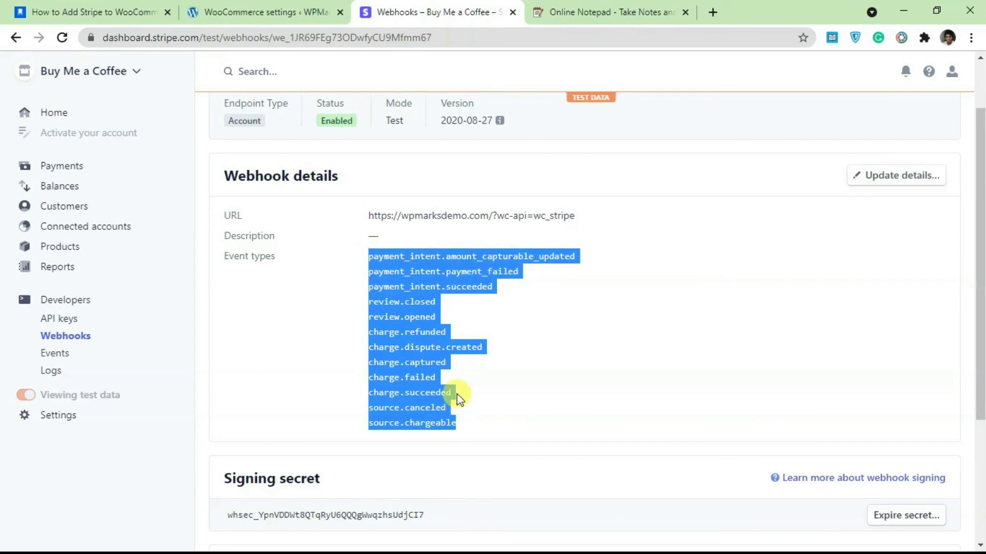
left_click(495, 328)
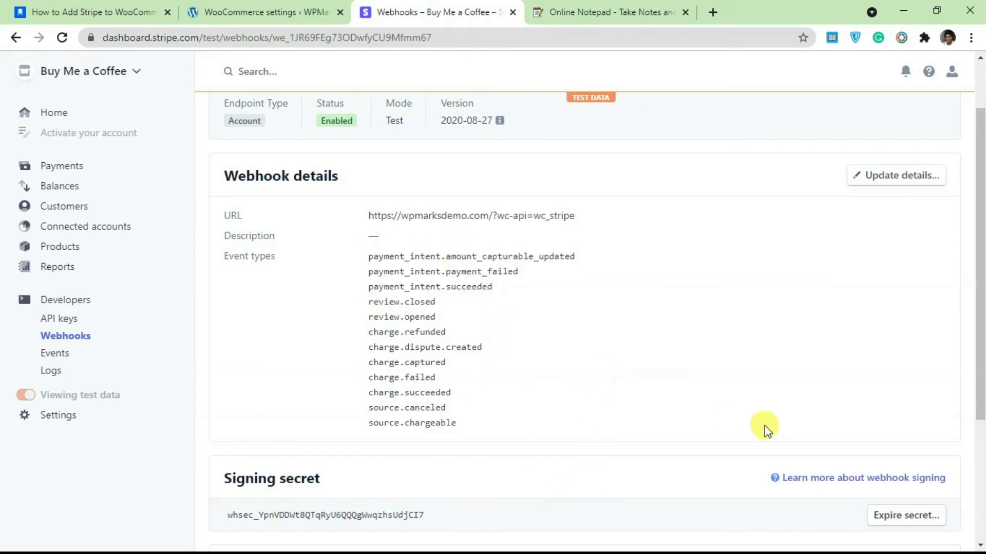
scroll(487, 421, "down", 4)
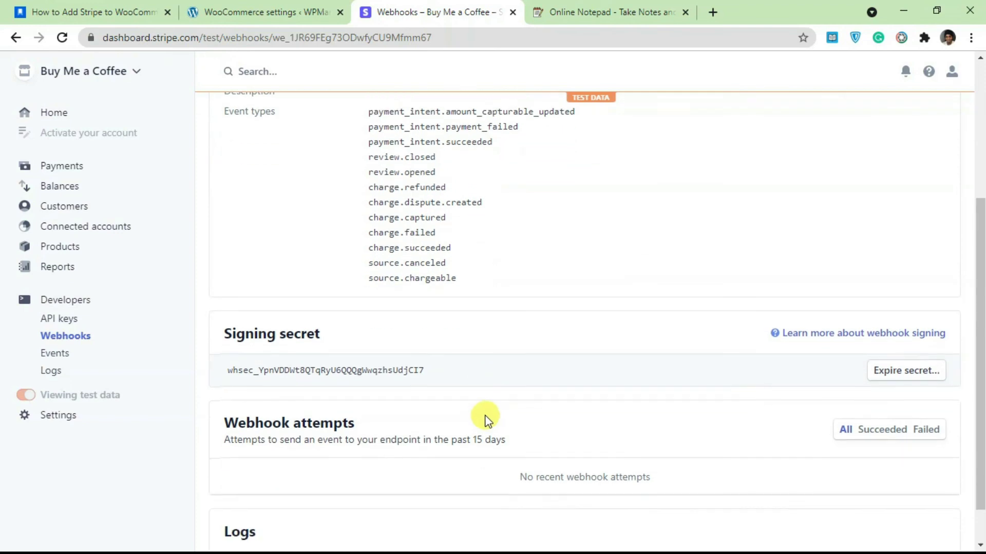
scroll(473, 416, "up", 5)
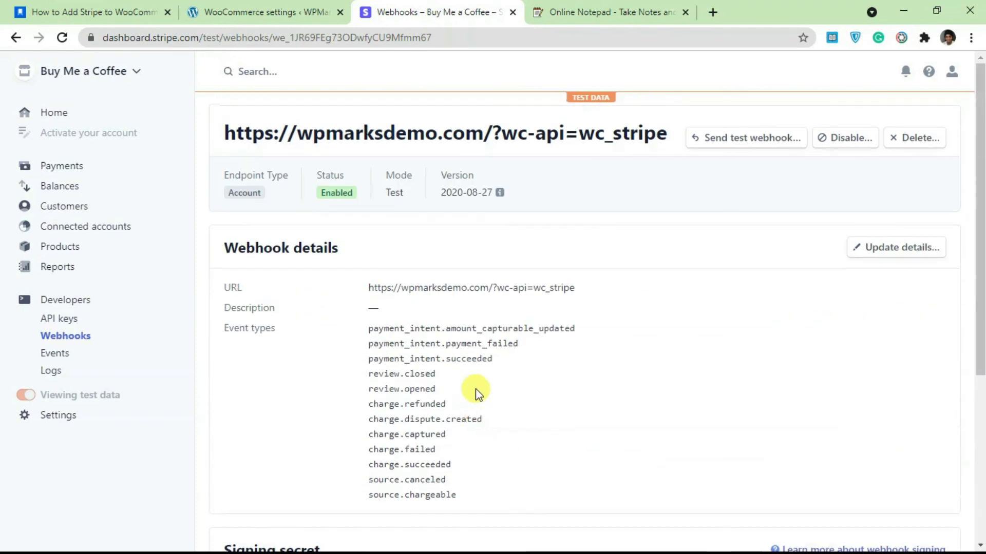
left_click(307, 11)
Step: Check that SEPA, Bancontact, SOFORT, Giropay, EPS, iDeal and P24 are enabled, and check the Stripe toggle
scroll(358, 223, "up", 2)
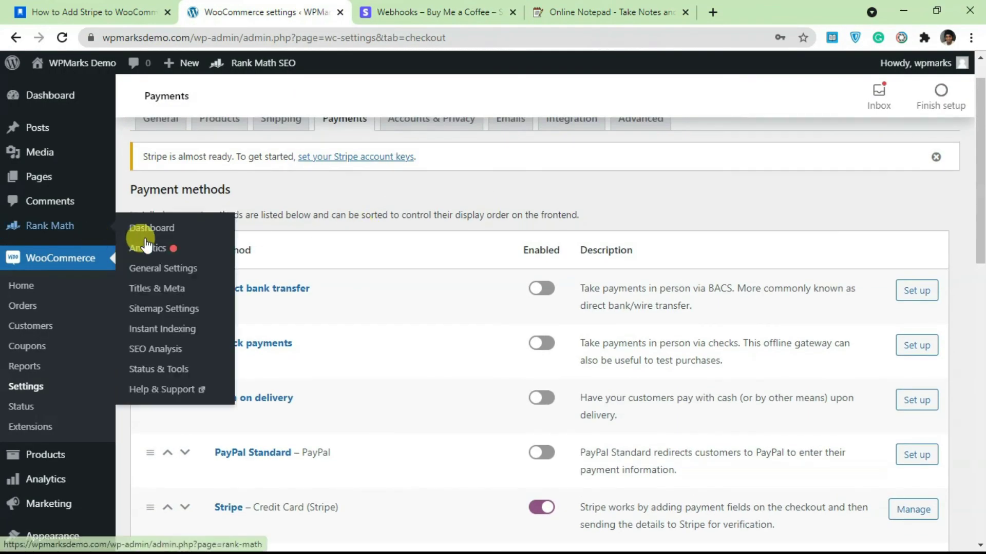
scroll(412, 257, "down", 1)
scroll(352, 301, "down", 4)
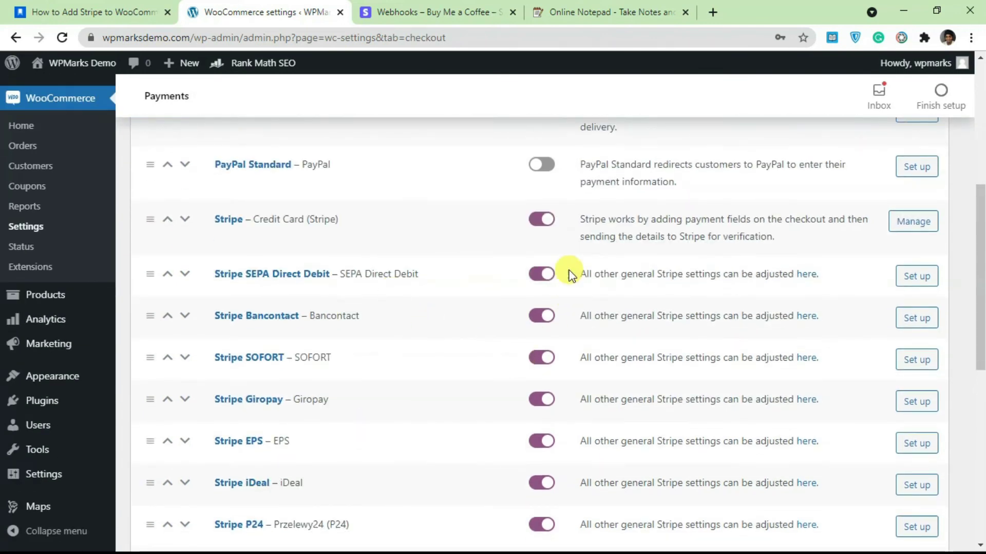
left_click(540, 222)
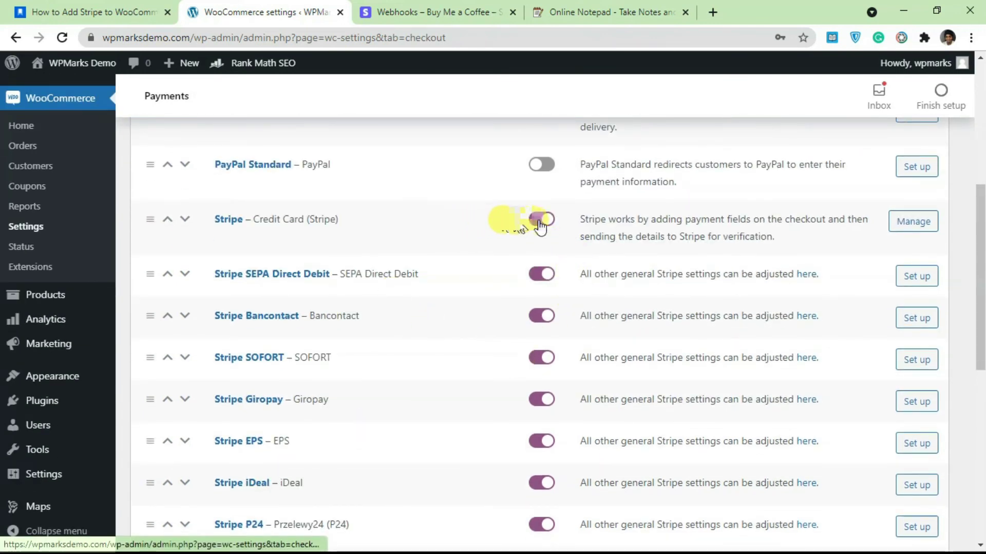